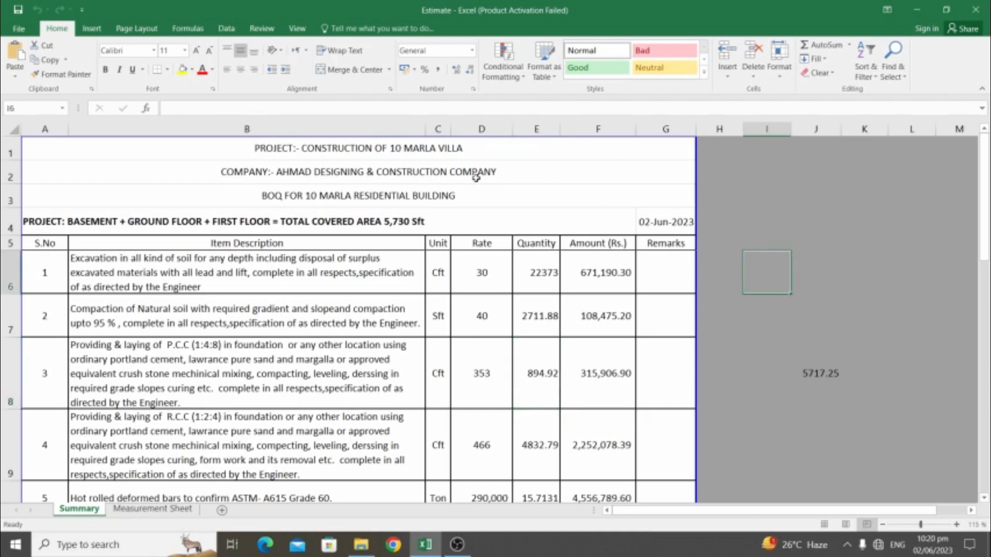
Put a thick outside border around the date cell G4
{"action": "left_click", "coordinate": [664, 230]}
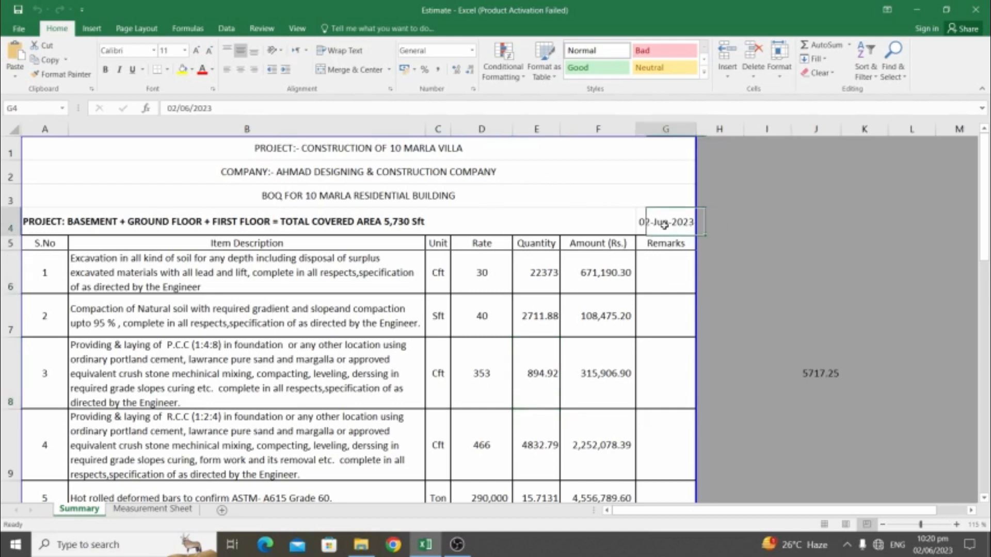
{"action": "left_click", "coordinate": [167, 72]}
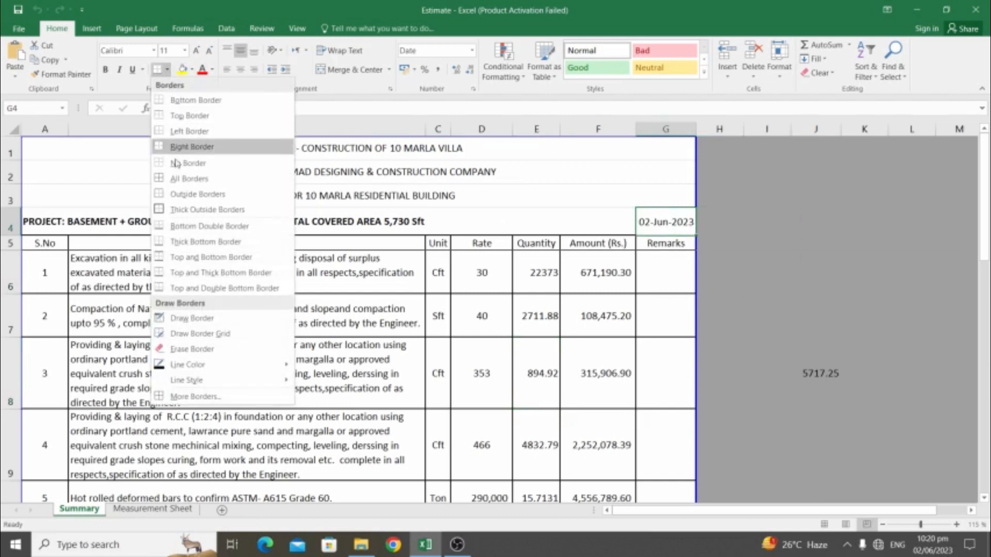
{"action": "left_click", "coordinate": [170, 210]}
Select the company title in A2, then the item descriptions in B6 and B7
{"action": "left_click", "coordinate": [349, 178]}
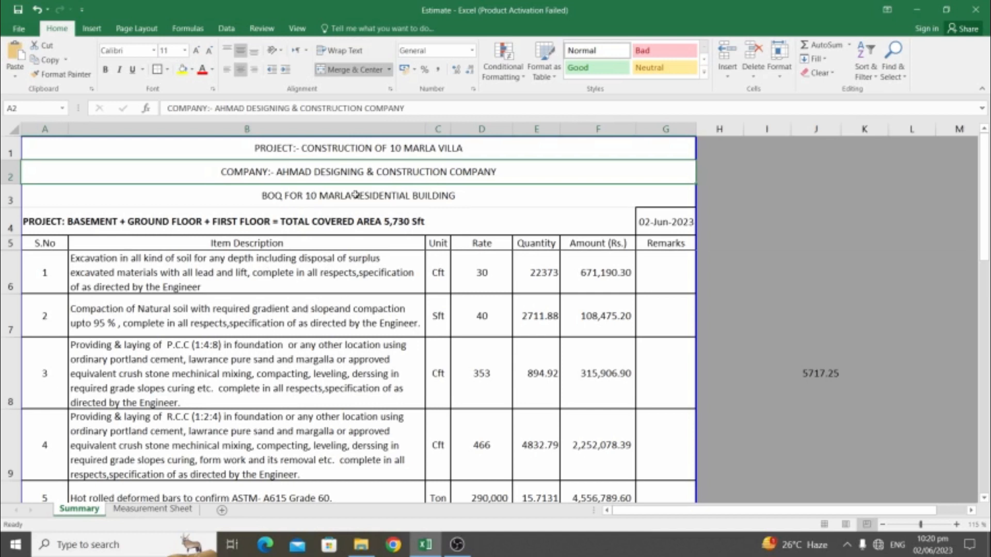
{"action": "left_click", "coordinate": [354, 269]}
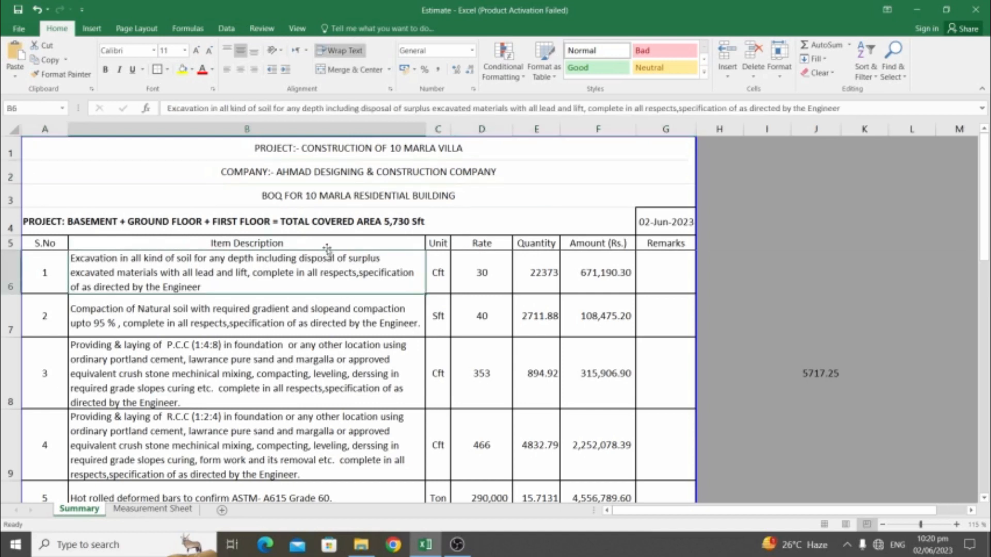
{"action": "left_click", "coordinate": [293, 314]}
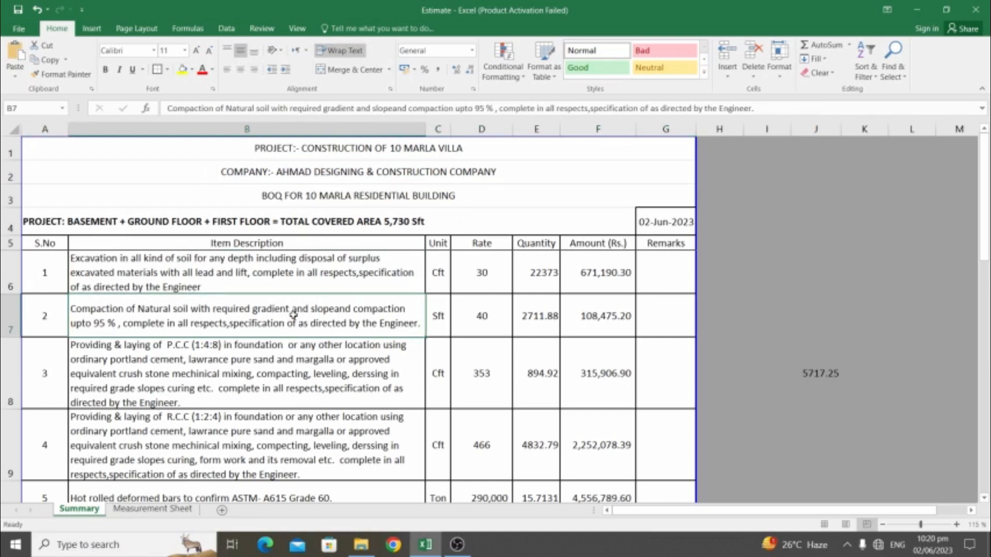
{"action": "left_click", "coordinate": [152, 509]}
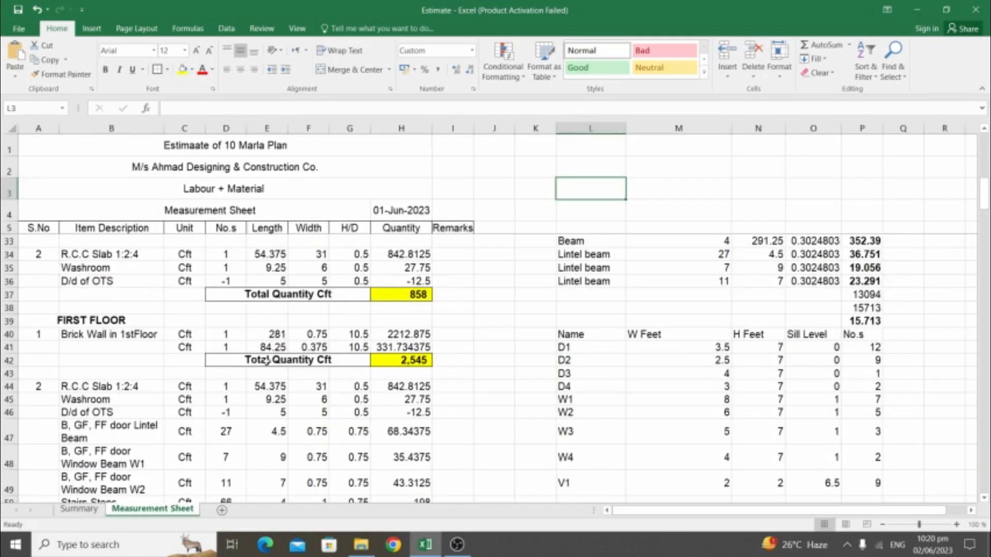
{"action": "scroll", "coordinate": [273, 344], "scroll_direction": "up", "scroll_amount": 4}
{"action": "scroll", "coordinate": [273, 344], "scroll_direction": "up", "scroll_amount": 5}
{"action": "scroll", "coordinate": [275, 346], "scroll_direction": "down", "scroll_amount": 8}
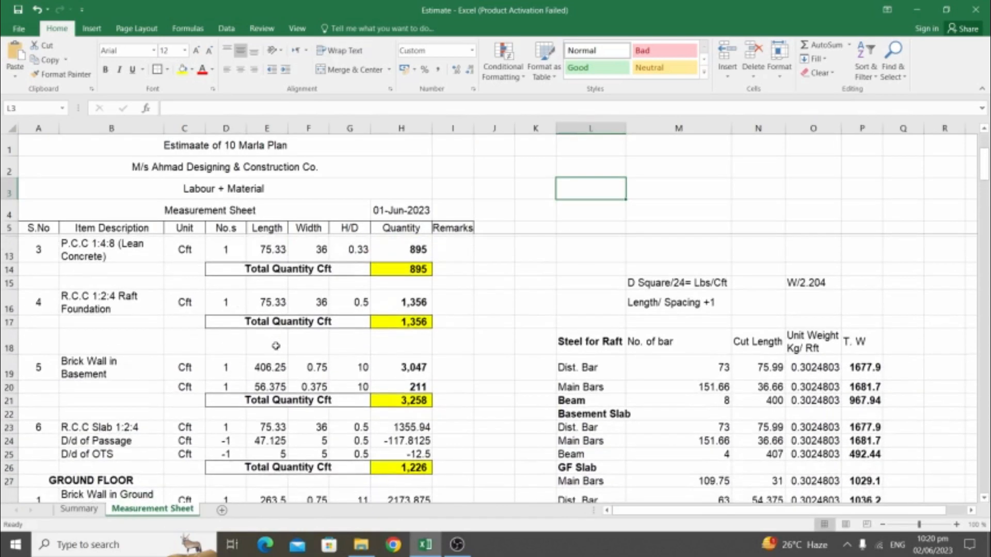
{"action": "scroll", "coordinate": [276, 346], "scroll_direction": "down", "scroll_amount": 14}
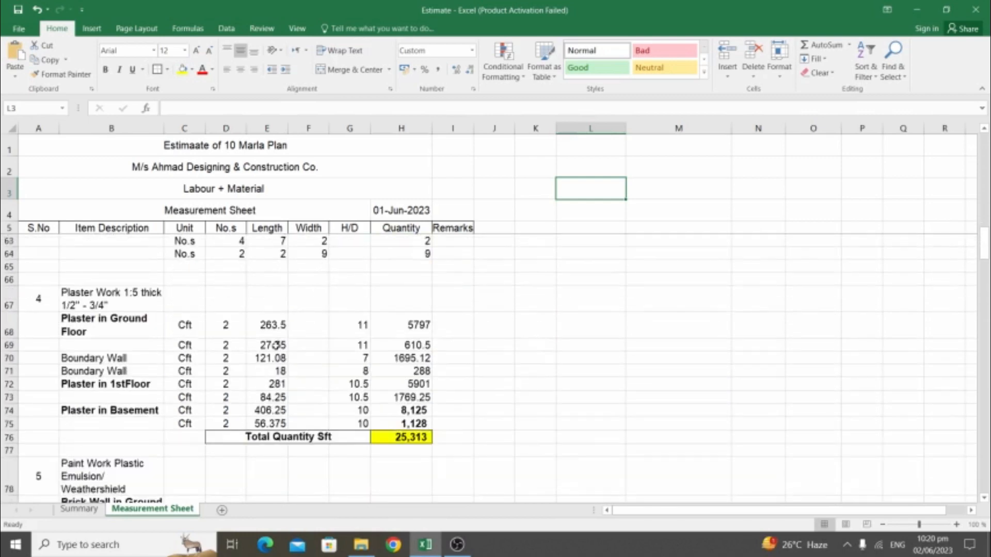
{"action": "scroll", "coordinate": [276, 346], "scroll_direction": "down", "scroll_amount": 10}
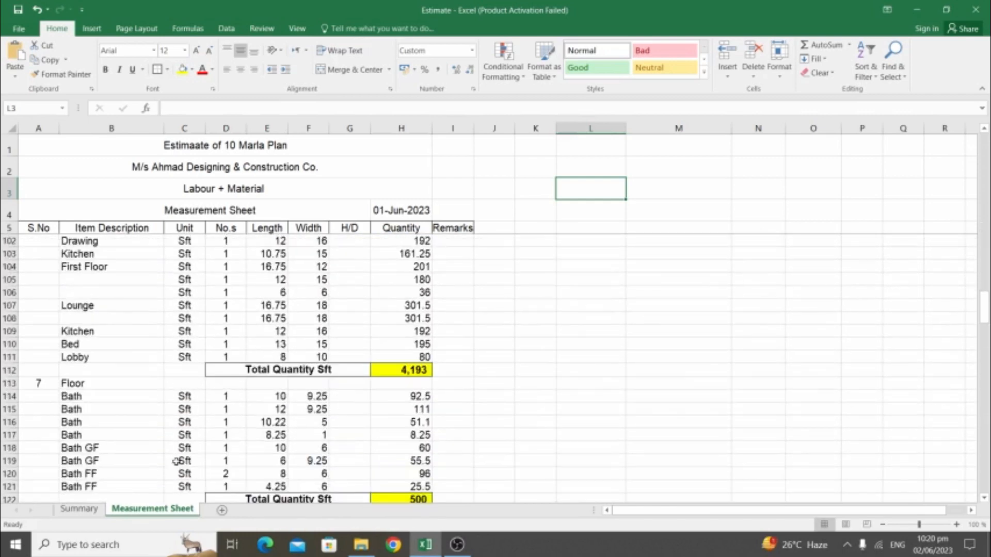
{"action": "left_click", "coordinate": [96, 508]}
{"action": "left_click", "coordinate": [182, 243]}
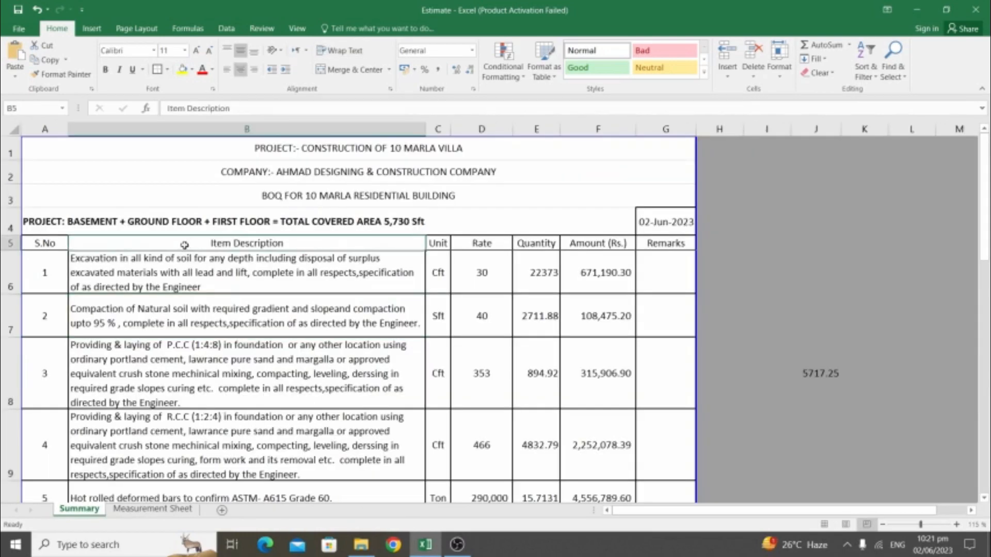
{"action": "left_click", "coordinate": [264, 194]}
{"action": "left_click", "coordinate": [306, 170]}
{"action": "left_click", "coordinate": [317, 150]}
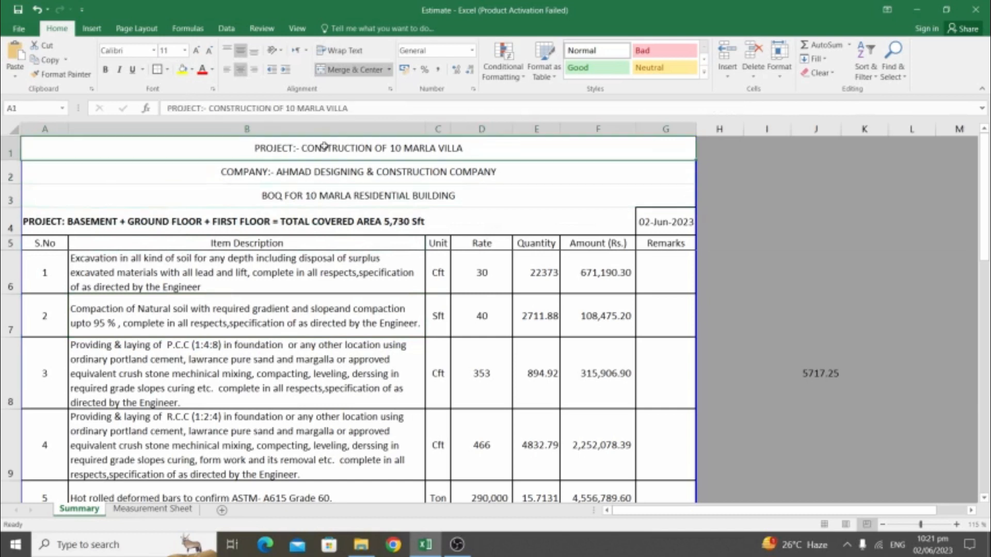
{"action": "left_click", "coordinate": [248, 175]}
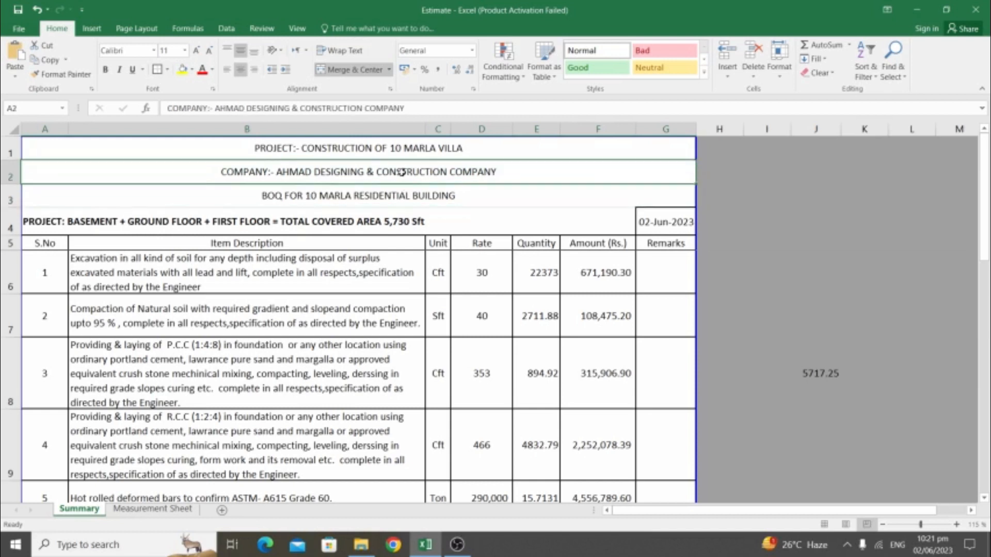
{"action": "double_click", "coordinate": [516, 172]}
{"action": "left_click", "coordinate": [454, 211]}
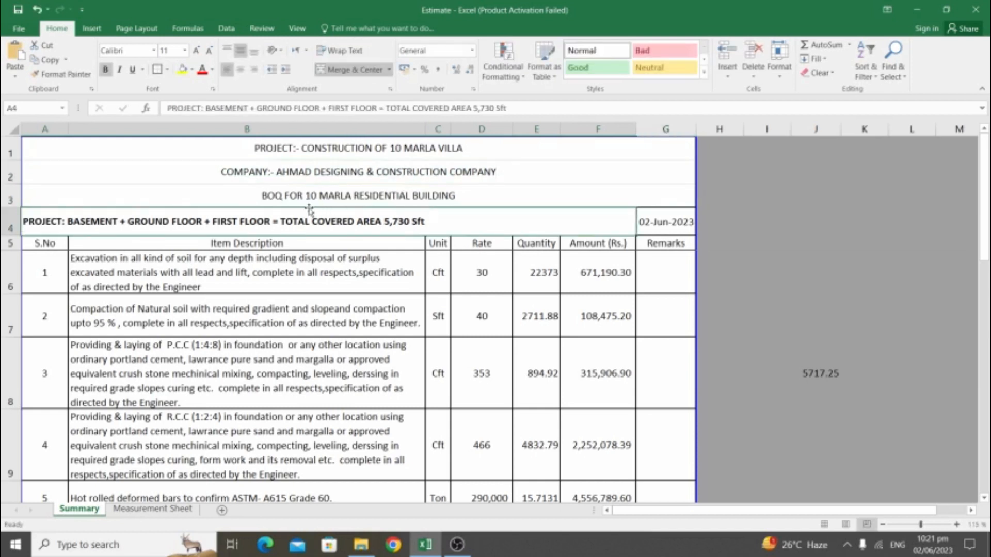
{"action": "left_click", "coordinate": [292, 201]}
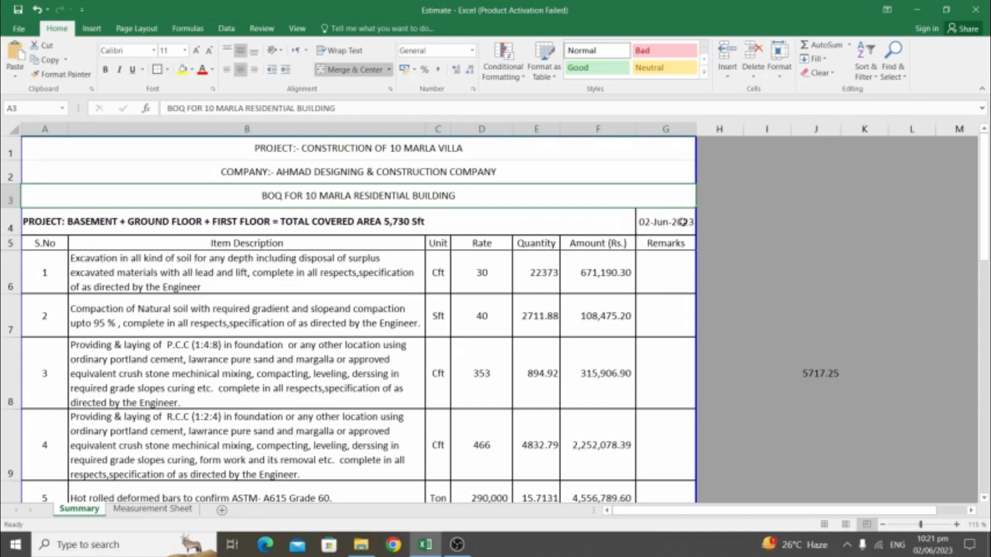
{"action": "left_click", "coordinate": [654, 214]}
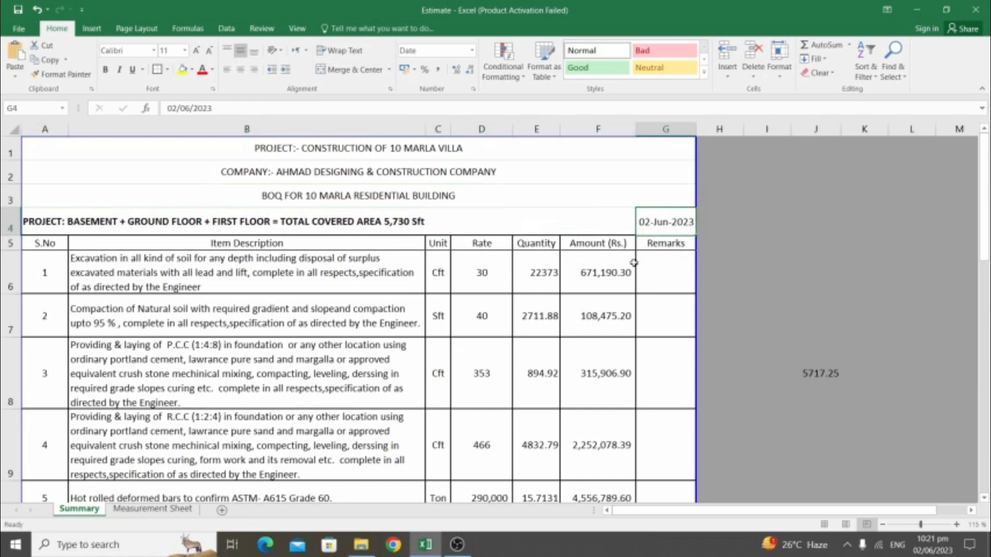
{"action": "left_click", "coordinate": [10, 272]}
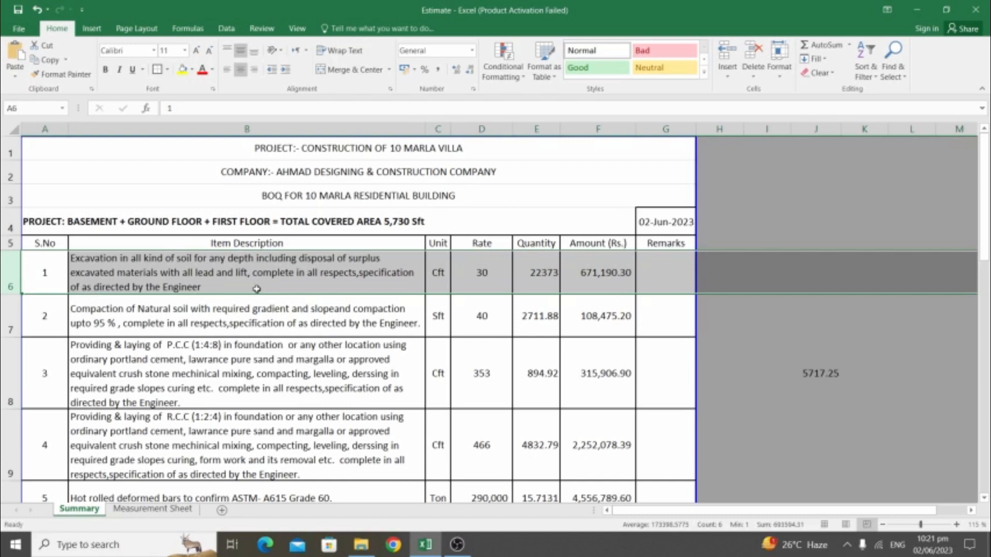
{"action": "left_click", "coordinate": [218, 277]}
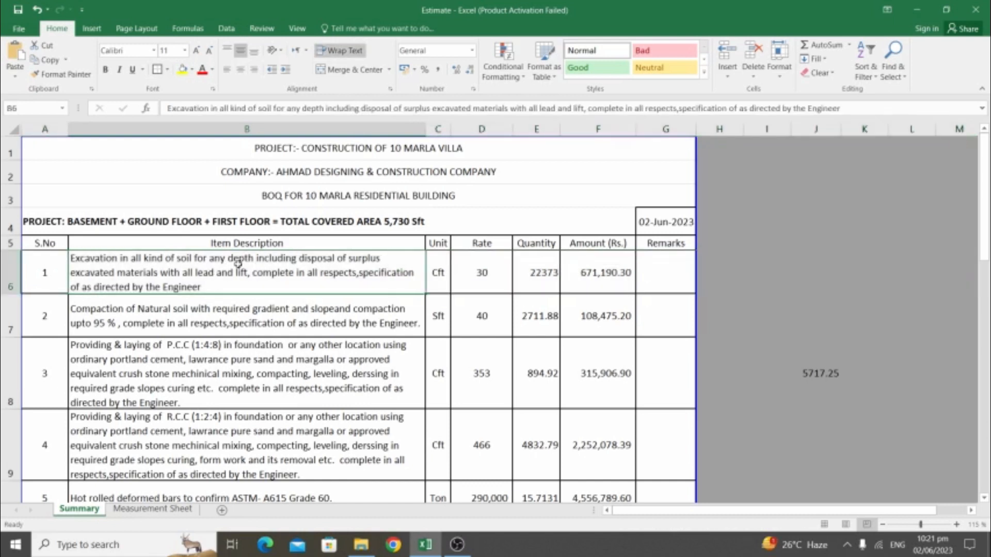
{"action": "left_click", "coordinate": [473, 272]}
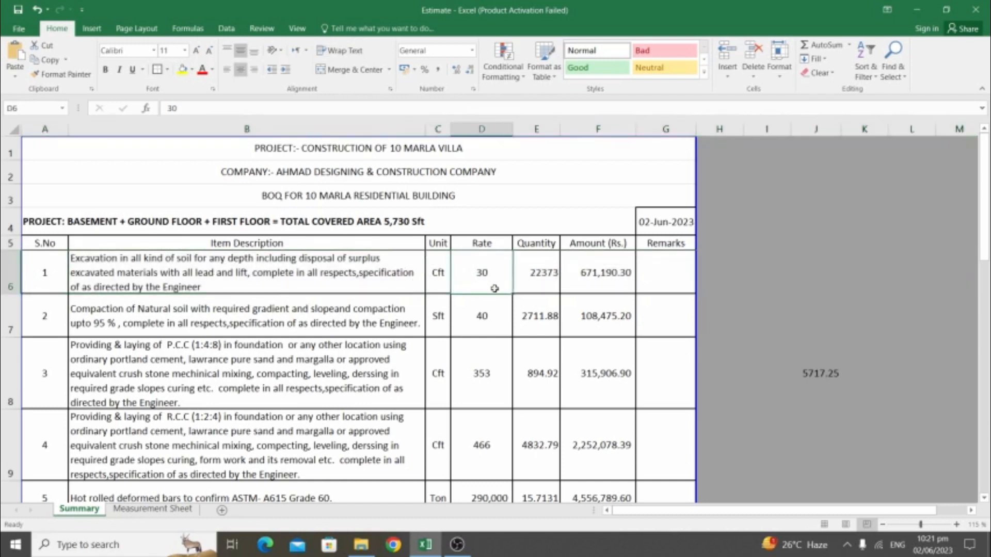
{"action": "left_click", "coordinate": [547, 267]}
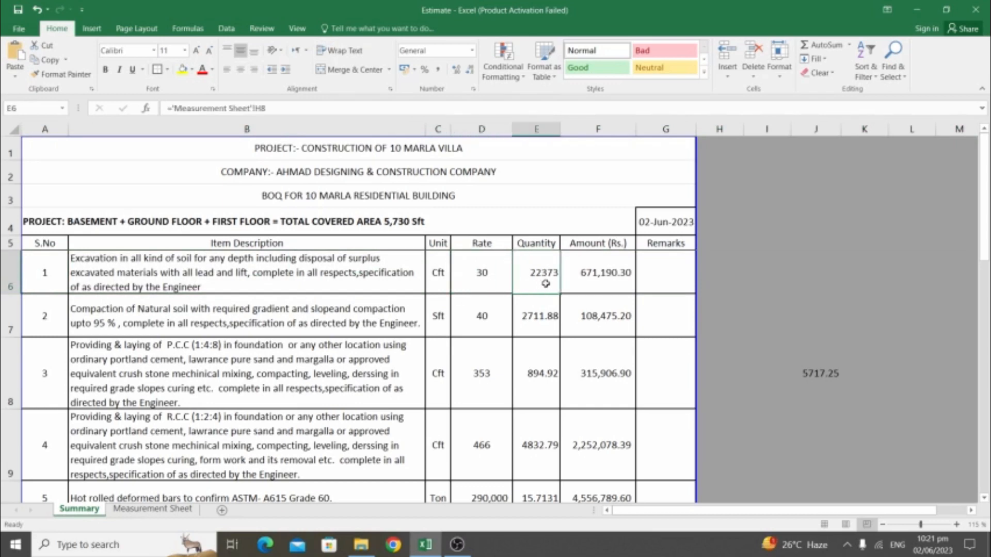
{"action": "double_click", "coordinate": [546, 284]}
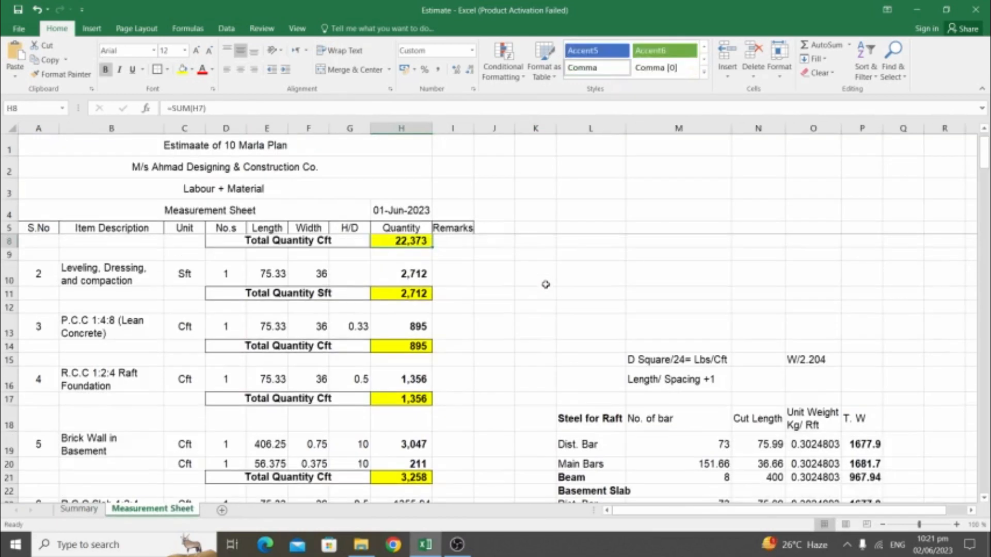
{"action": "left_click", "coordinate": [114, 256]}
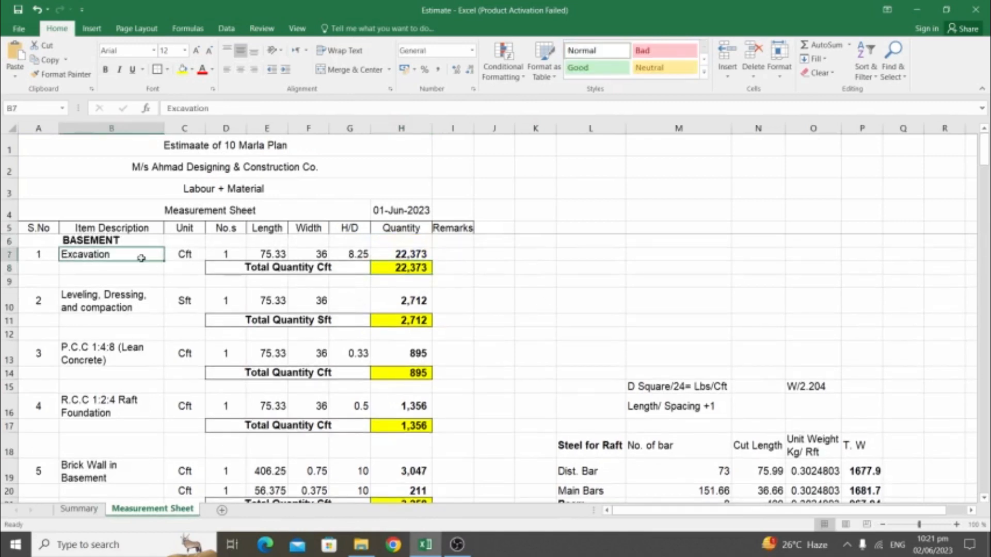
{"action": "left_click", "coordinate": [88, 511]}
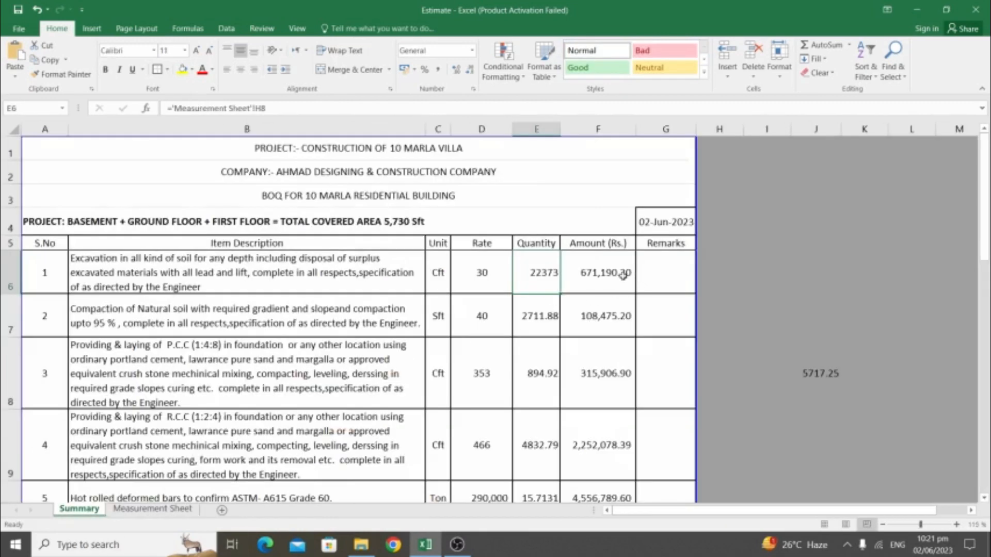
{"action": "left_click", "coordinate": [593, 290]}
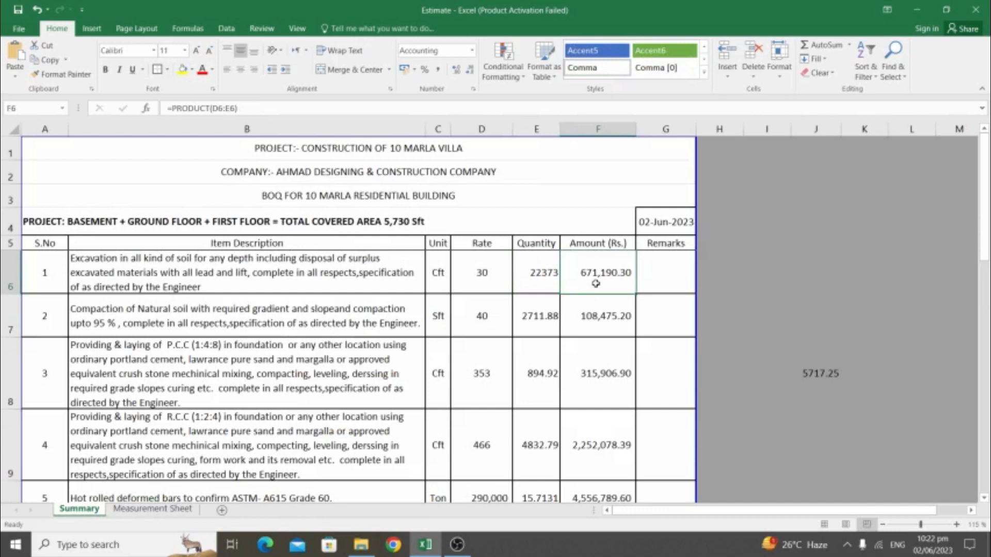
{"action": "left_click", "coordinate": [188, 308]}
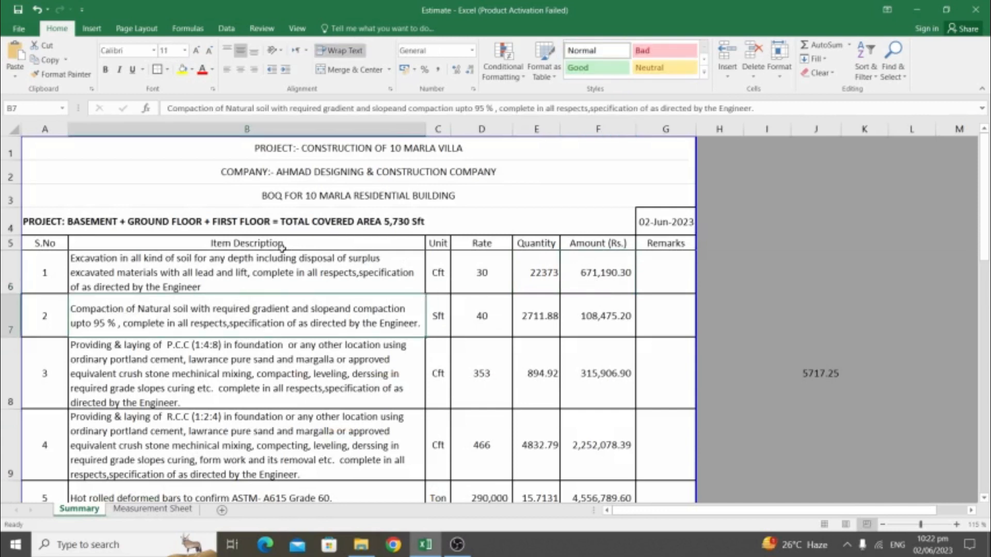
{"action": "left_click", "coordinate": [215, 365]}
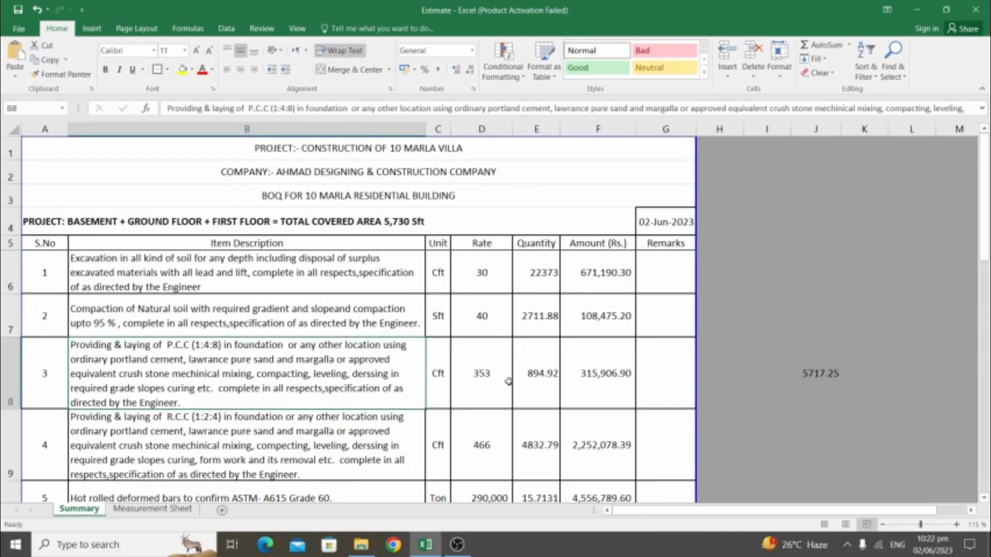
{"action": "left_click", "coordinate": [494, 369]}
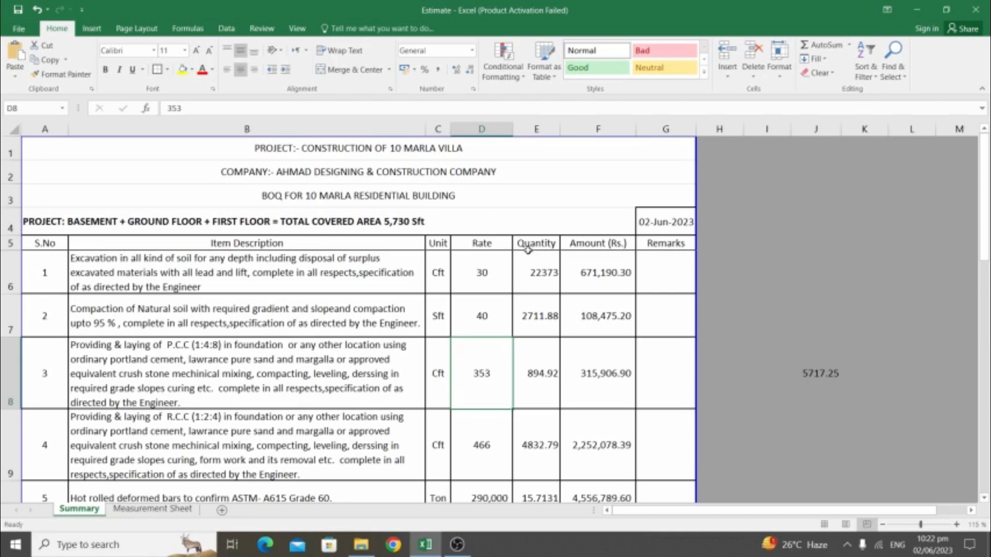
{"action": "left_click", "coordinate": [650, 223]}
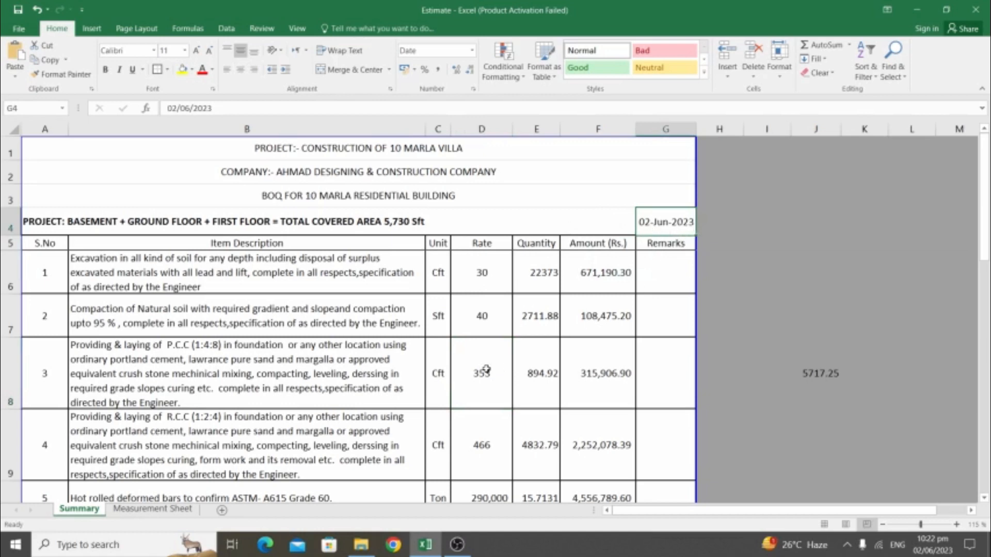
{"action": "scroll", "coordinate": [325, 361], "scroll_direction": "down", "scroll_amount": 1}
{"action": "left_click", "coordinate": [139, 289]}
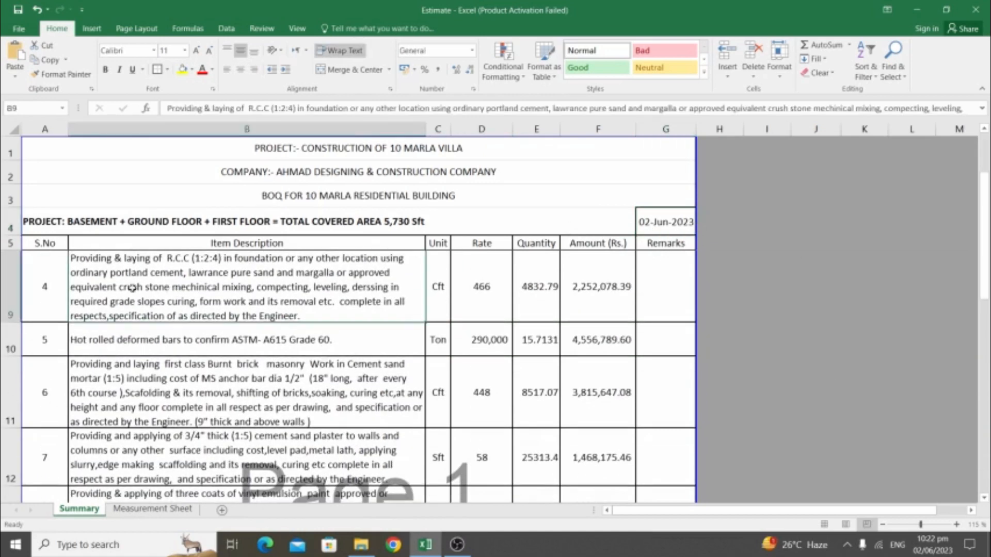
{"action": "left_click", "coordinate": [11, 287]}
{"action": "left_click", "coordinate": [315, 275]}
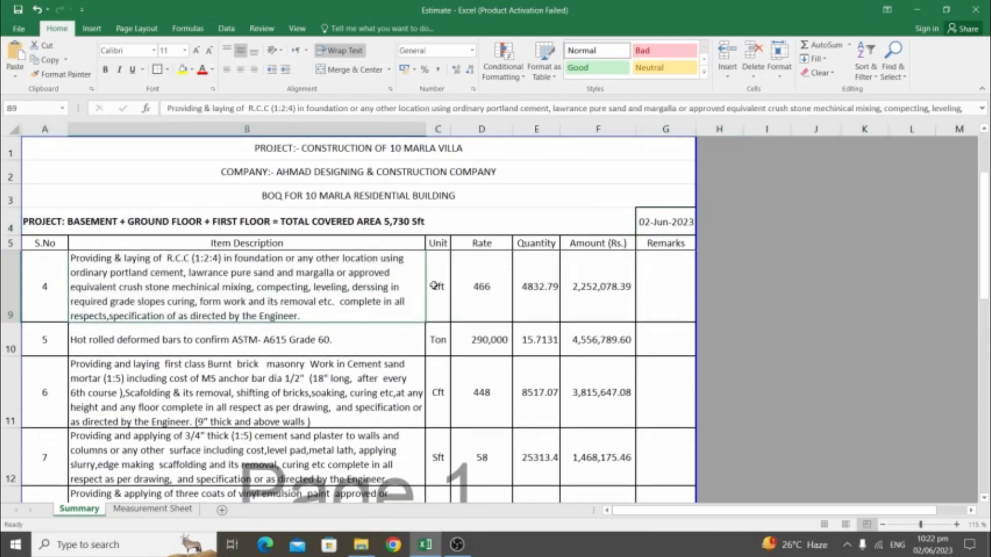
{"action": "left_click", "coordinate": [471, 284]}
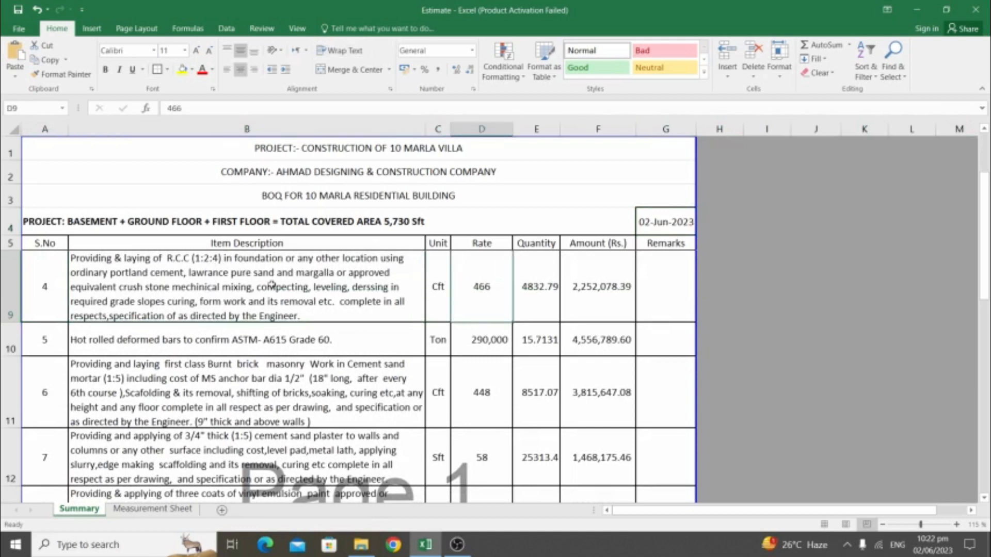
{"action": "left_click", "coordinate": [588, 298]}
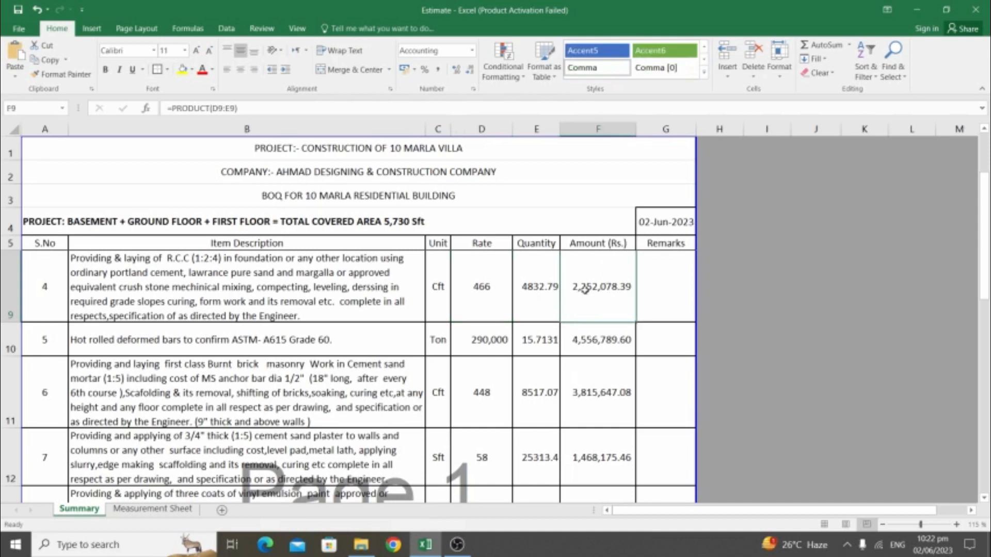
{"action": "left_click", "coordinate": [11, 339]}
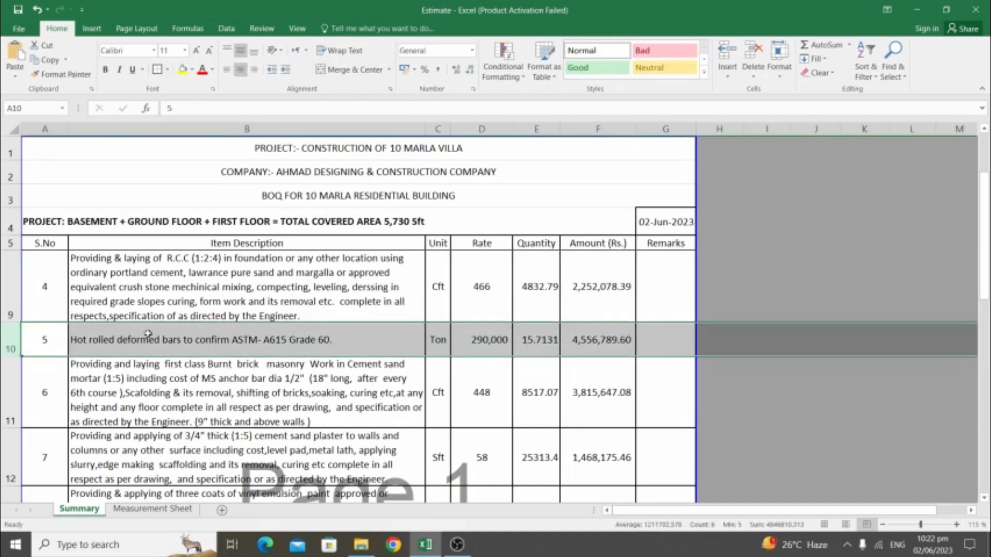
{"action": "left_click", "coordinate": [257, 344]}
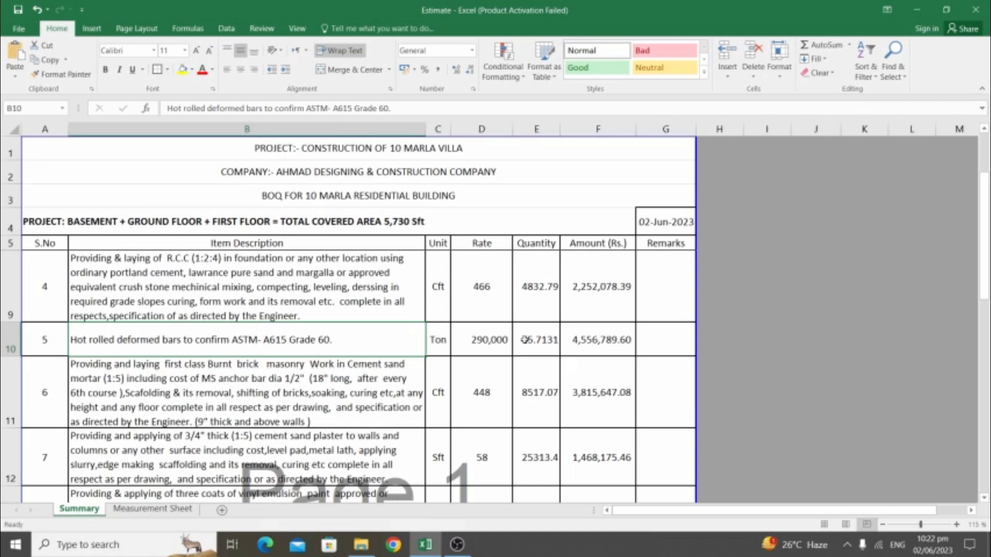
{"action": "left_click", "coordinate": [490, 341]}
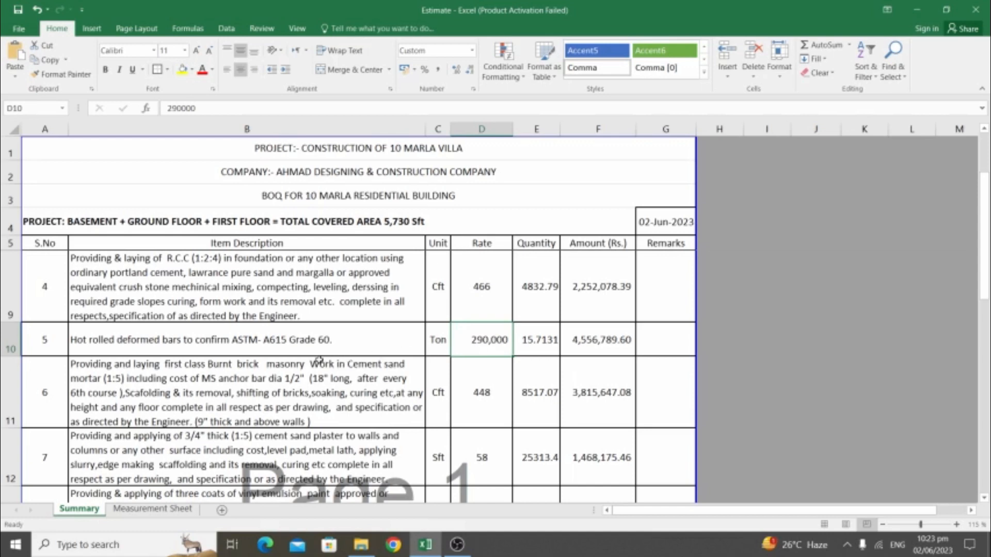
{"action": "scroll", "coordinate": [319, 359], "scroll_direction": "down", "scroll_amount": 1}
{"action": "scroll", "coordinate": [319, 360], "scroll_direction": "up", "scroll_amount": 1}
{"action": "scroll", "coordinate": [356, 372], "scroll_direction": "down", "scroll_amount": 1}
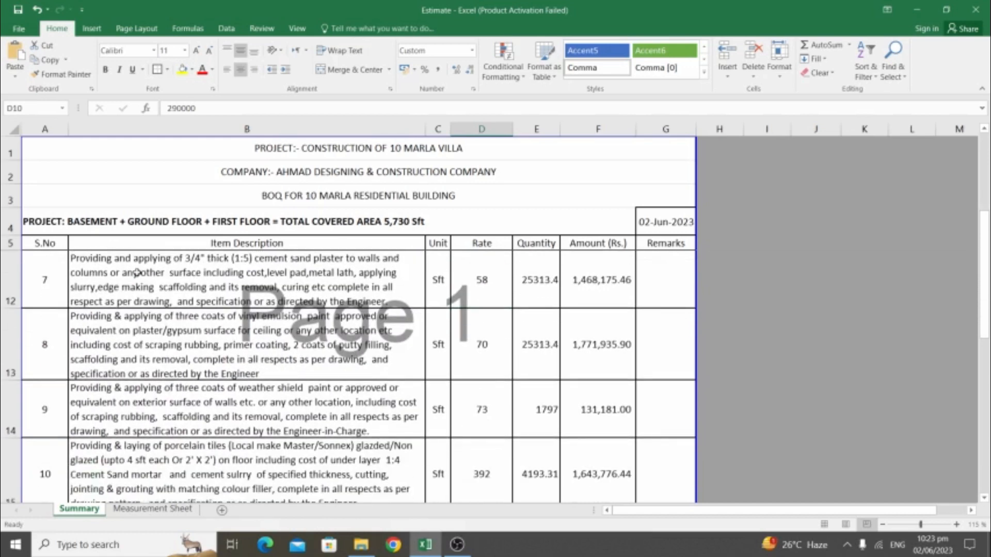
{"action": "left_click", "coordinate": [123, 273]}
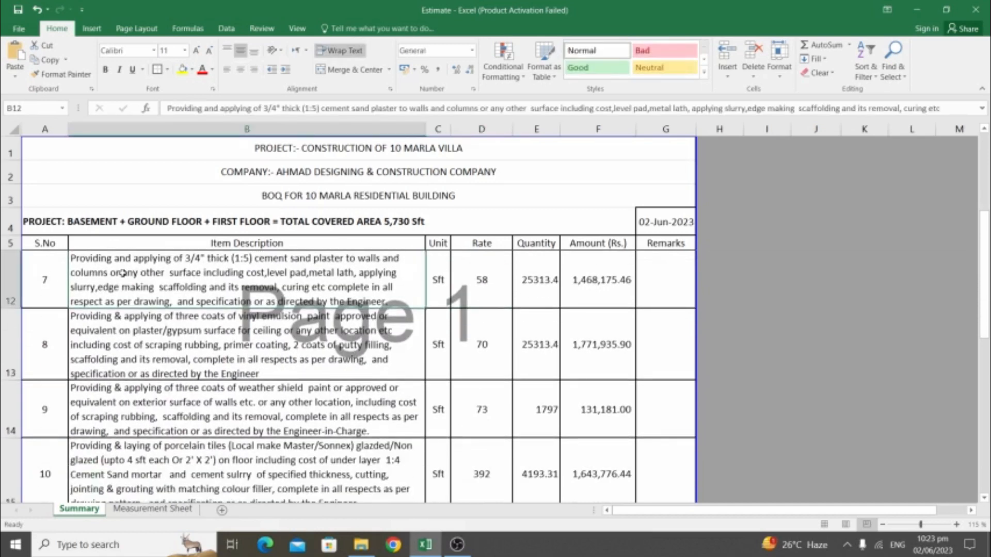
{"action": "left_click", "coordinate": [493, 283]}
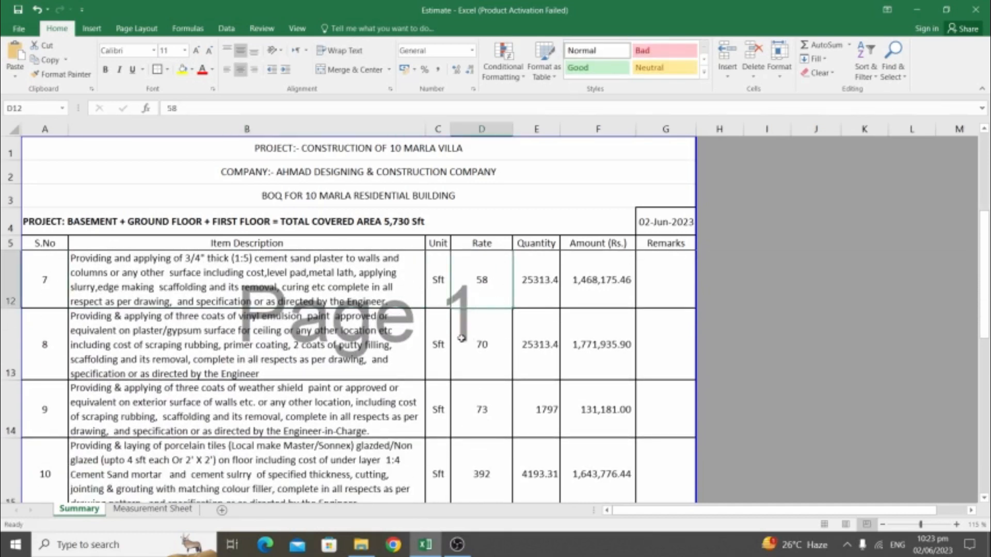
{"action": "left_click", "coordinate": [10, 341]}
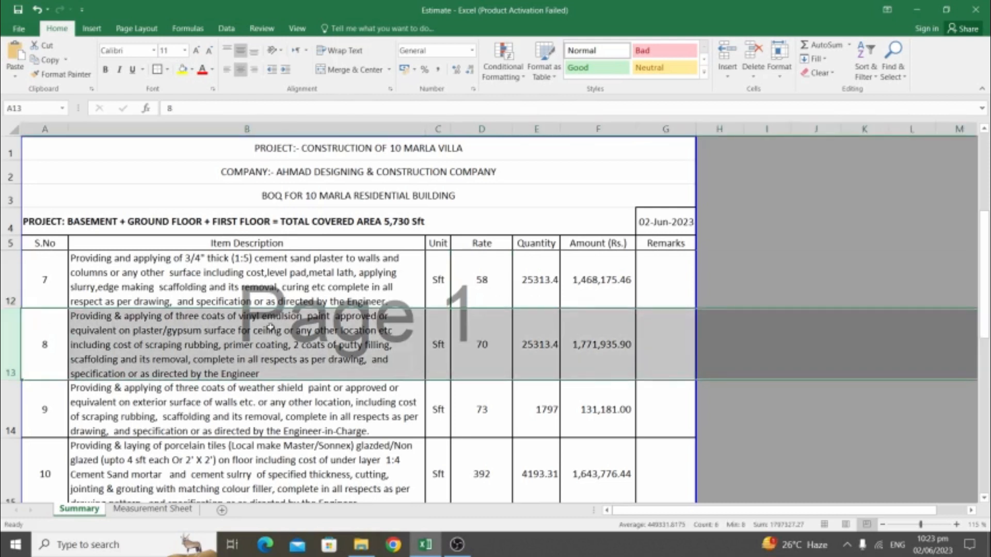
{"action": "left_click", "coordinate": [269, 328]}
{"action": "left_click", "coordinate": [481, 342]}
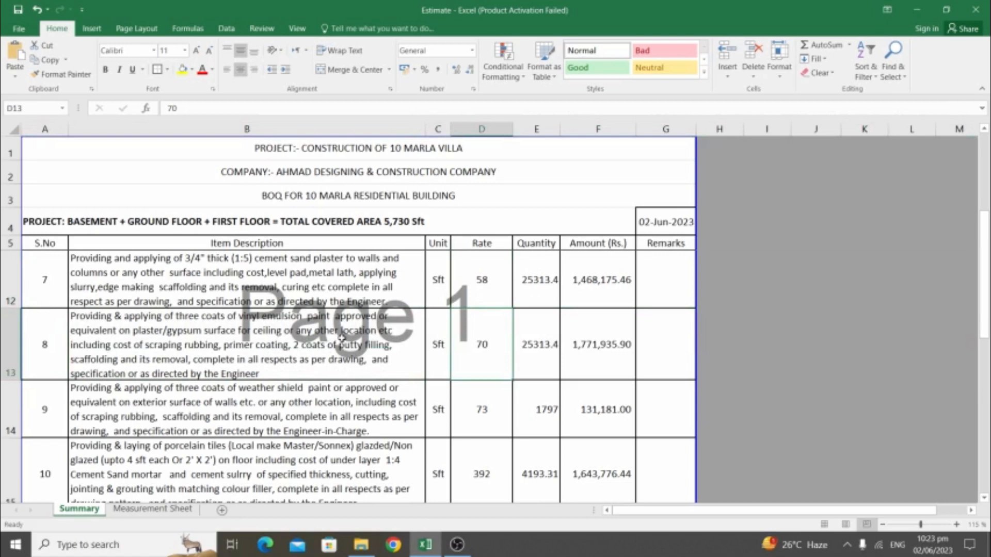
{"action": "left_click", "coordinate": [550, 339]}
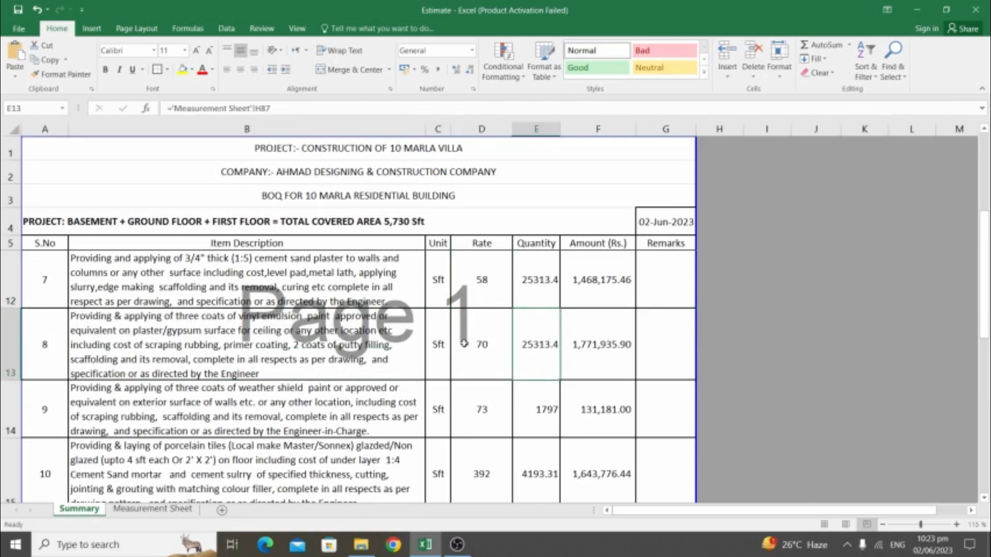
{"action": "scroll", "coordinate": [393, 344], "scroll_direction": "down", "scroll_amount": 1}
{"action": "scroll", "coordinate": [299, 320], "scroll_direction": "up", "scroll_amount": 1}
{"action": "left_click", "coordinate": [308, 416]}
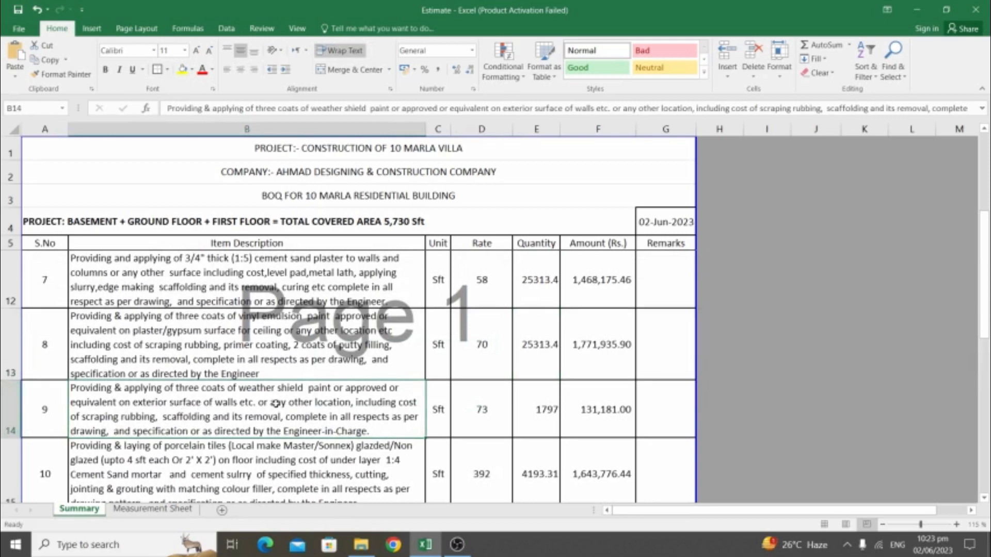
{"action": "key", "text": "Down"}
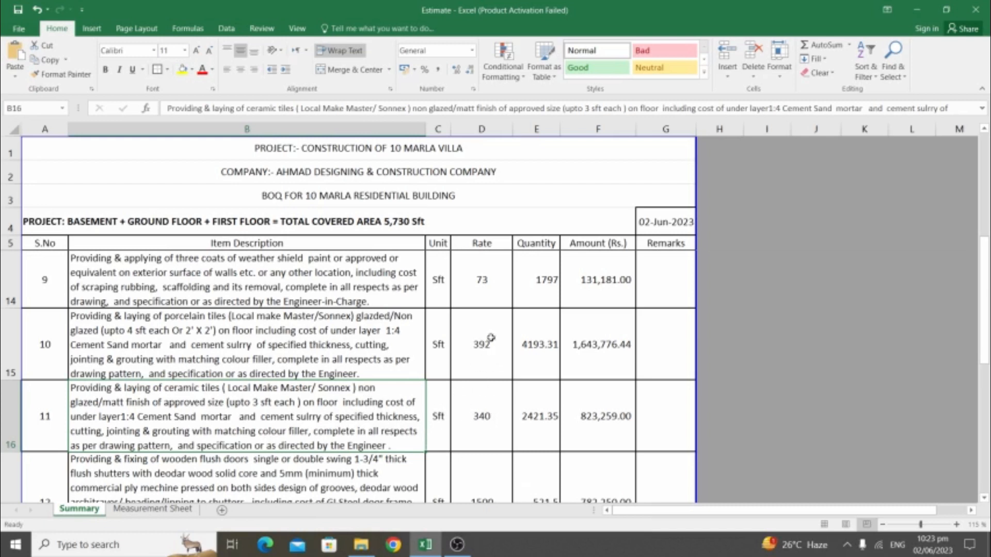
{"action": "key", "text": "Down"}
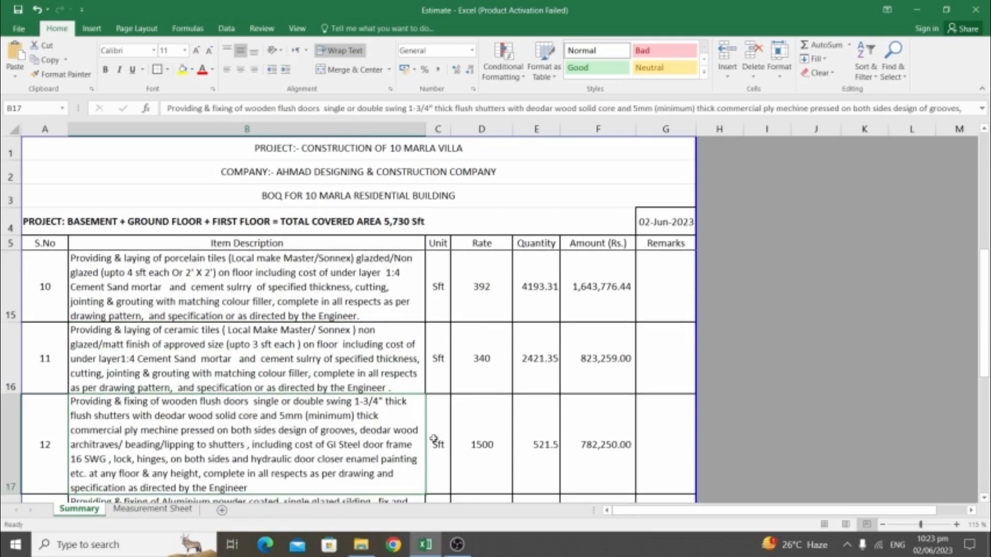
{"action": "left_click", "coordinate": [483, 441]}
{"action": "key", "text": "Down"}
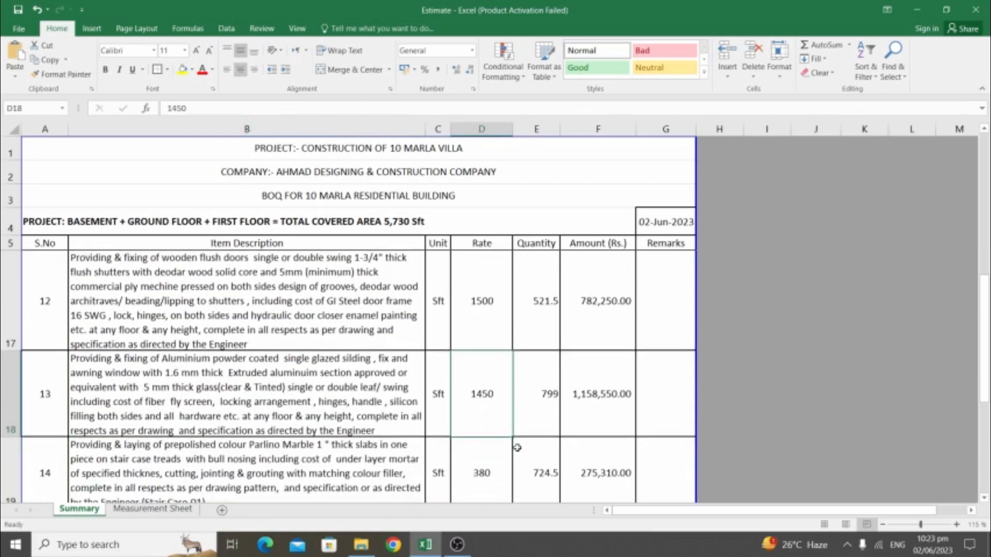
{"action": "left_click", "coordinate": [244, 388]}
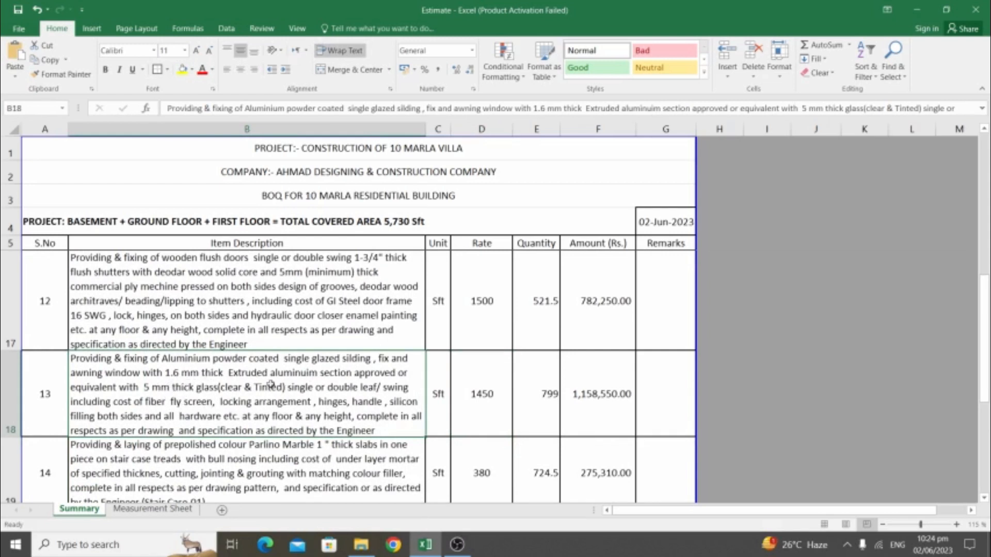
{"action": "left_click", "coordinate": [482, 387]}
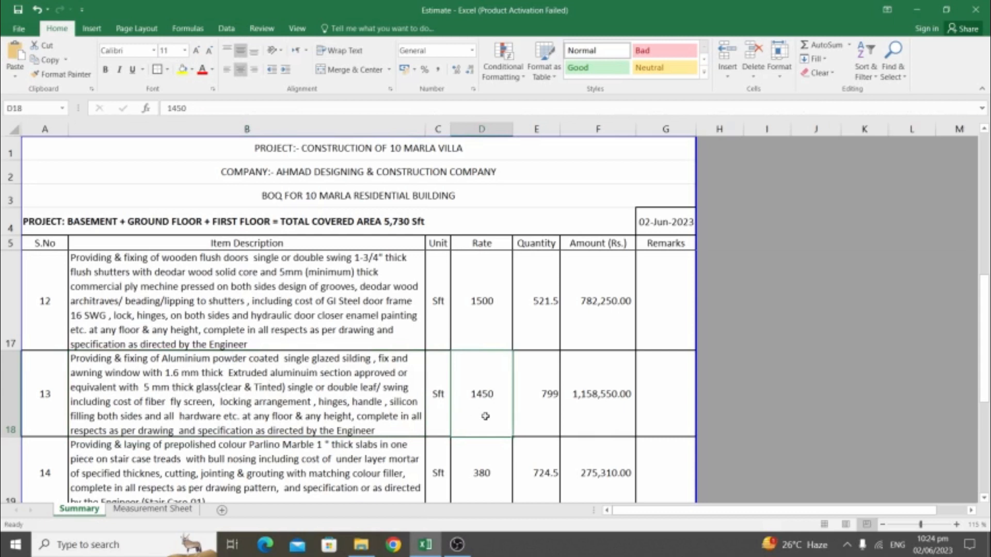
{"action": "left_click", "coordinate": [546, 390]}
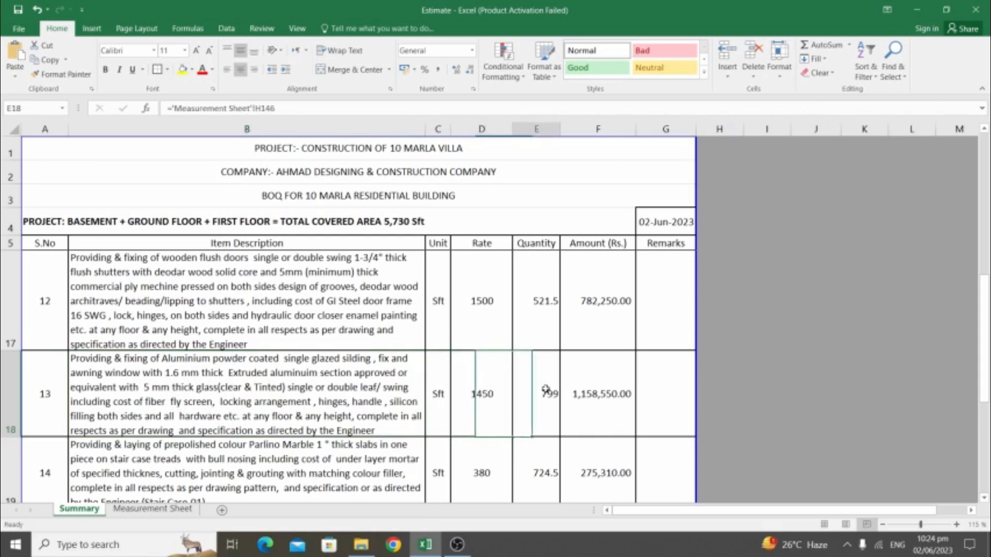
{"action": "left_click", "coordinate": [618, 382]}
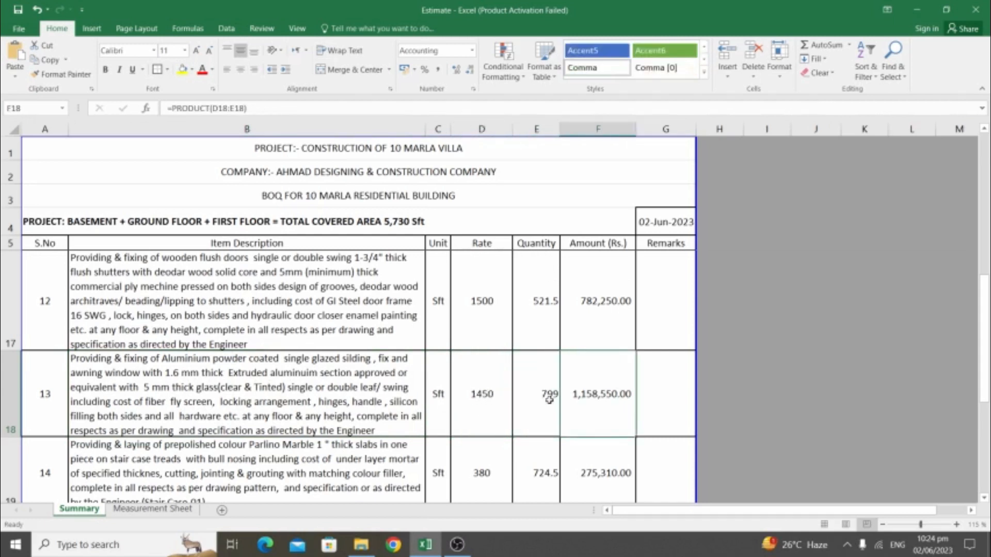
{"action": "key", "text": "Down"}
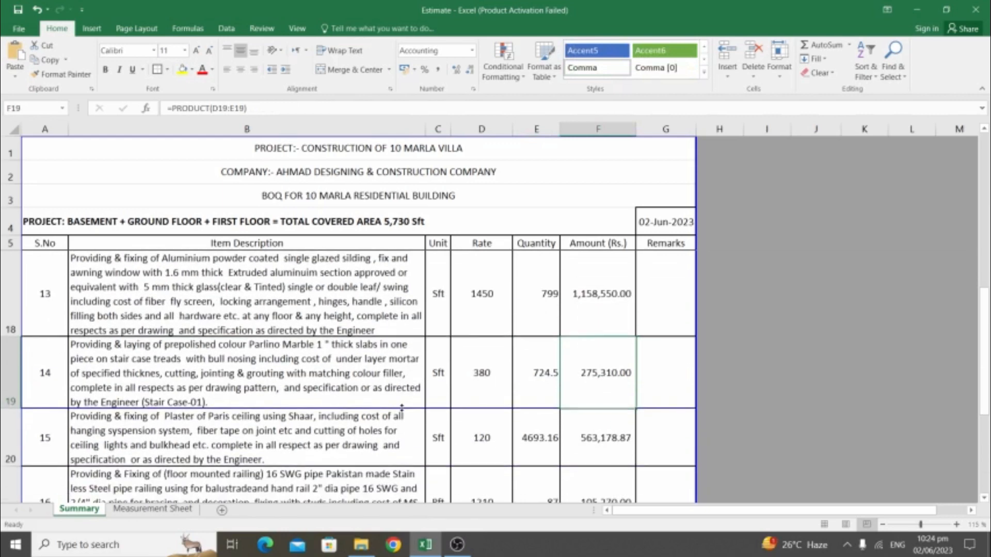
{"action": "left_click", "coordinate": [319, 354]}
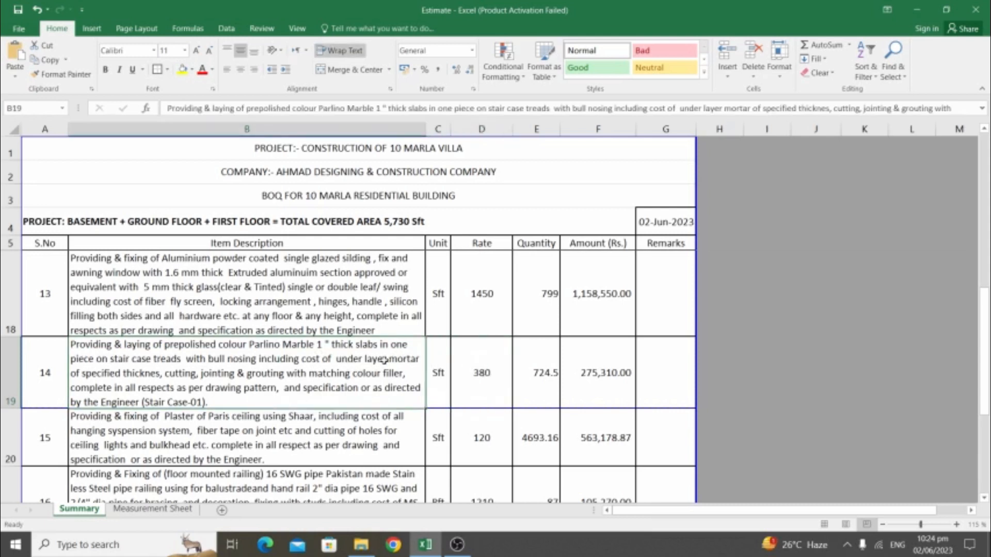
{"action": "key", "text": "Down"}
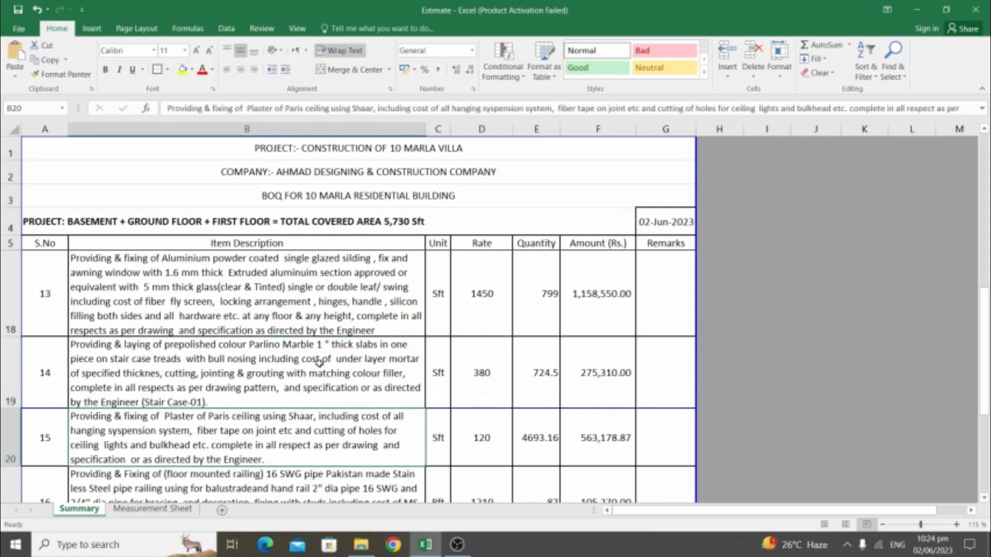
{"action": "scroll", "coordinate": [319, 364], "scroll_direction": "down", "scroll_amount": 1}
{"action": "scroll", "coordinate": [286, 296], "scroll_direction": "up", "scroll_amount": 1}
{"action": "left_click", "coordinate": [498, 438]}
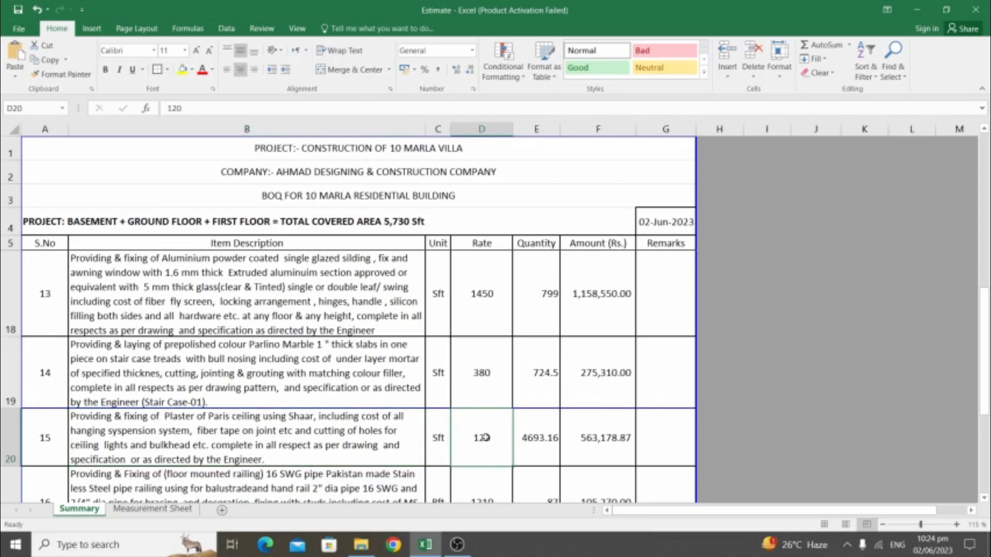
{"action": "scroll", "coordinate": [485, 437], "scroll_direction": "down", "scroll_amount": 1}
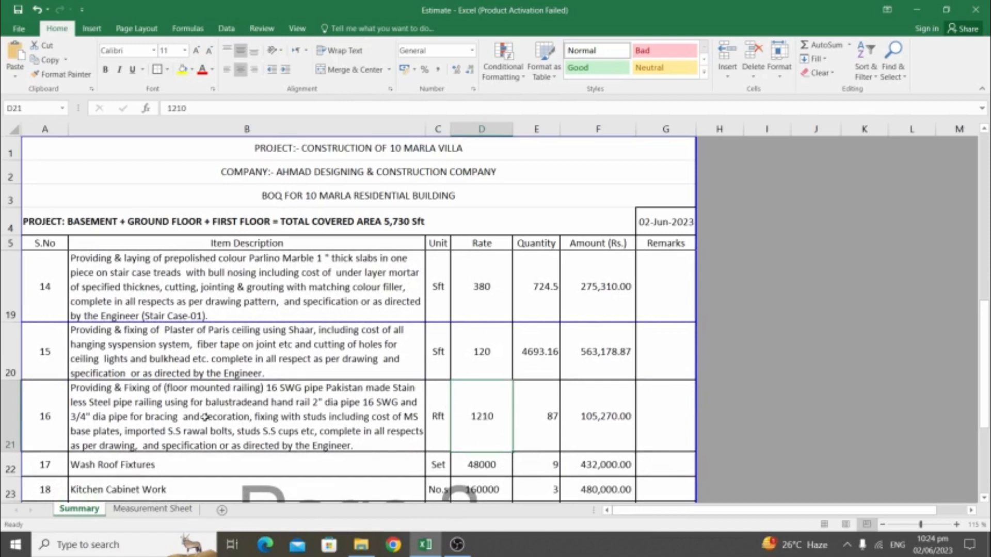
{"action": "left_click", "coordinate": [188, 416]}
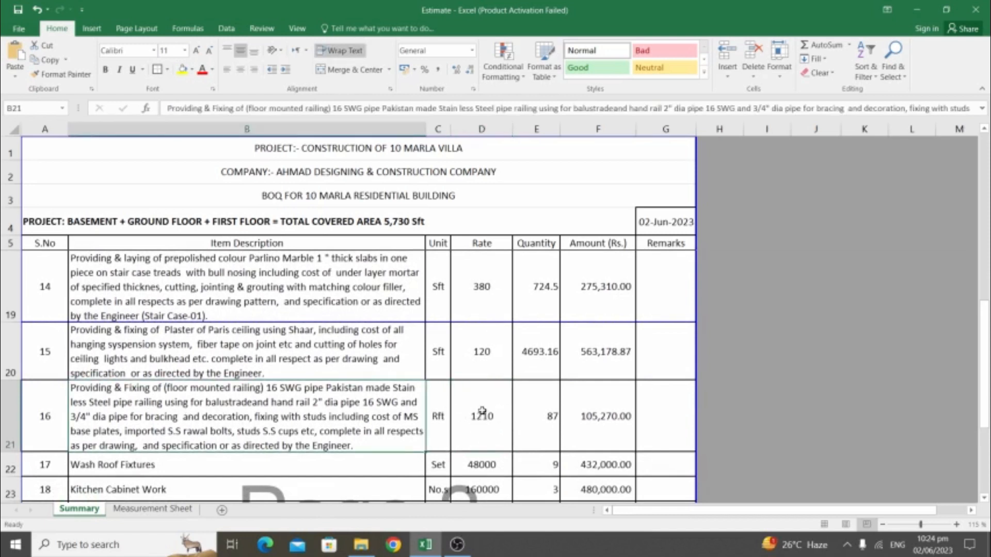
{"action": "left_click", "coordinate": [540, 410]}
{"action": "left_click", "coordinate": [475, 417]}
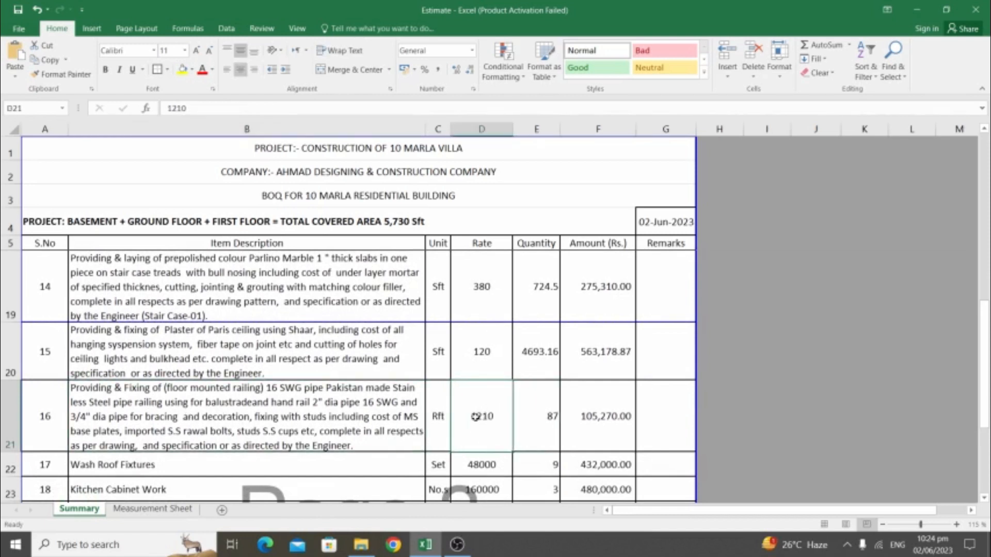
{"action": "key", "text": "Return"}
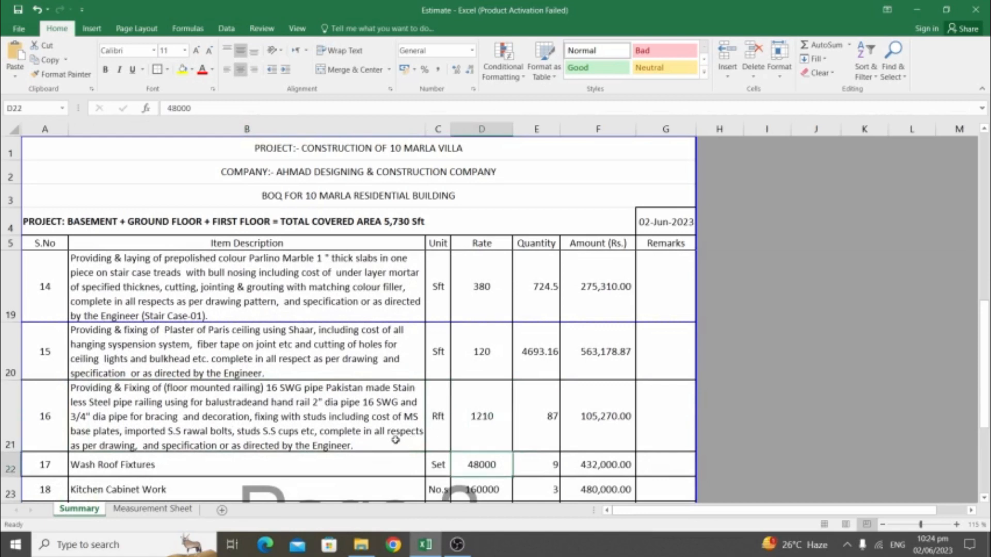
{"action": "scroll", "coordinate": [387, 436], "scroll_direction": "down", "scroll_amount": 1}
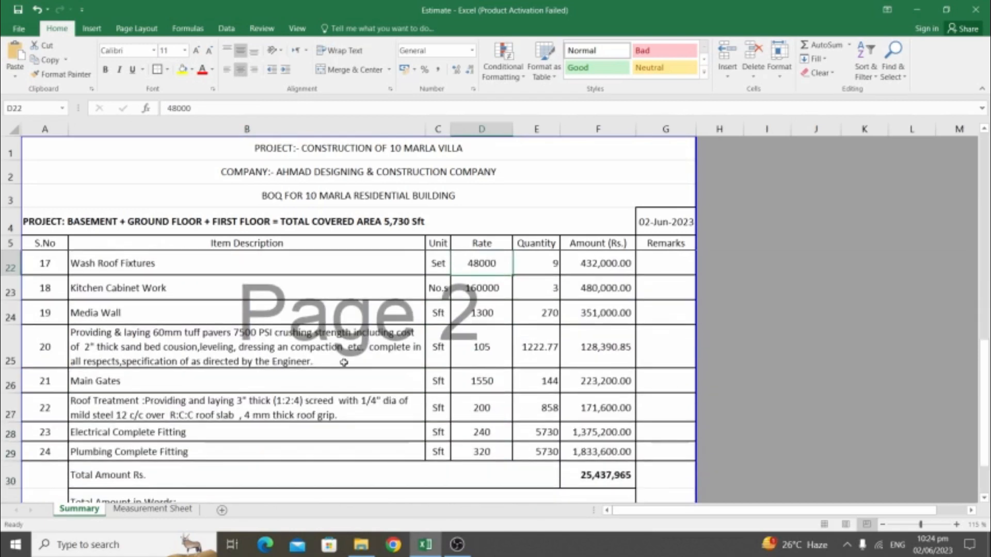
{"action": "left_click", "coordinate": [141, 263]}
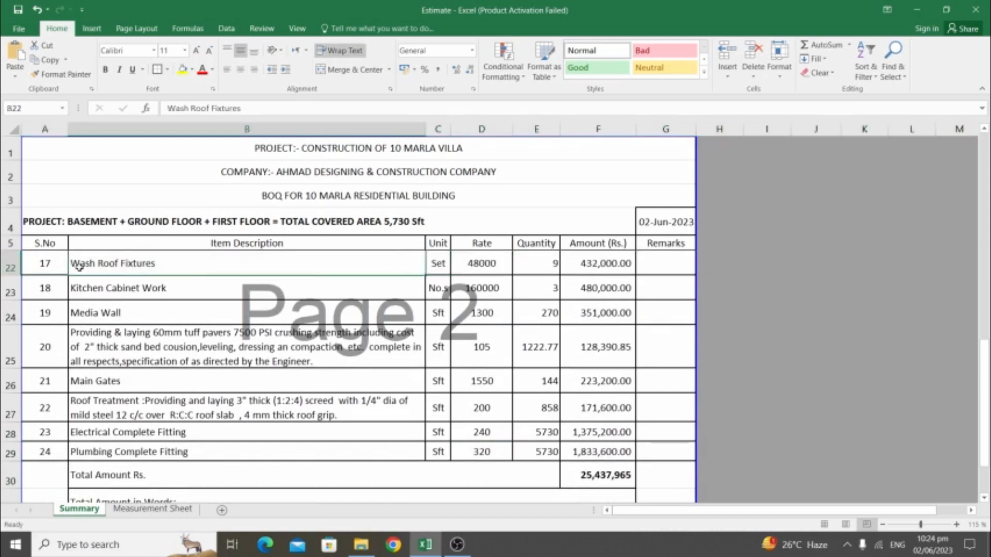
{"action": "left_click", "coordinate": [493, 265]}
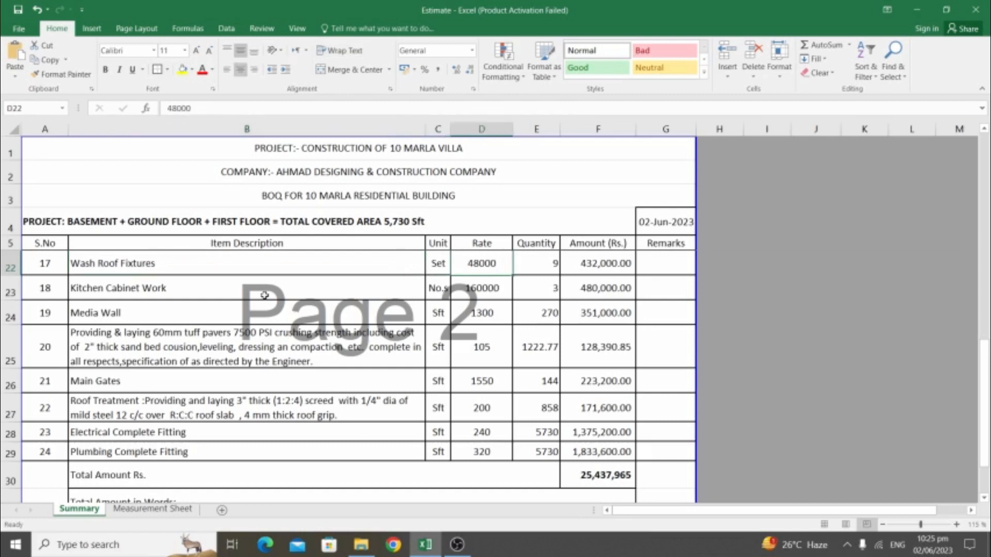
{"action": "key", "text": "Right"}
{"action": "key", "text": "Right"}
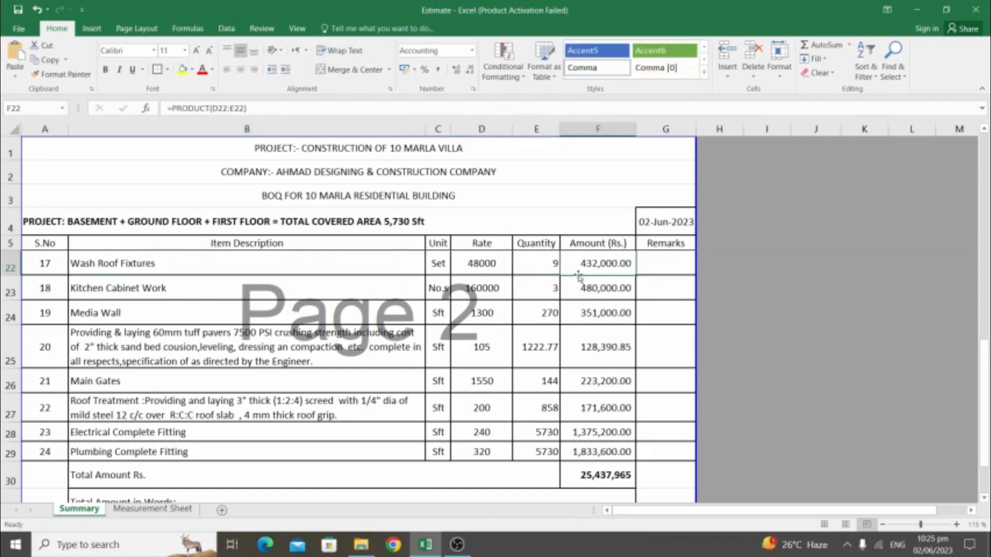
{"action": "left_click", "coordinate": [10, 289]}
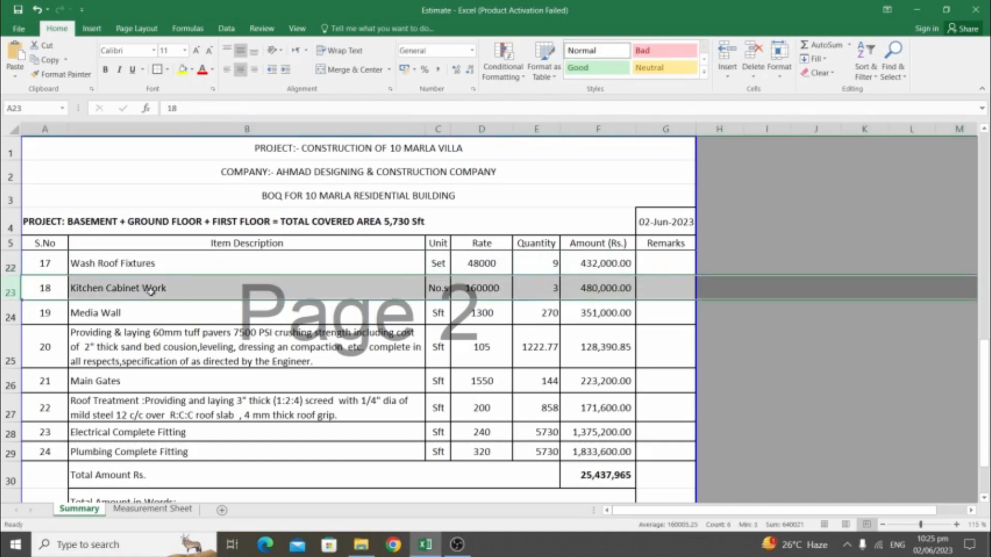
{"action": "left_click", "coordinate": [516, 288]}
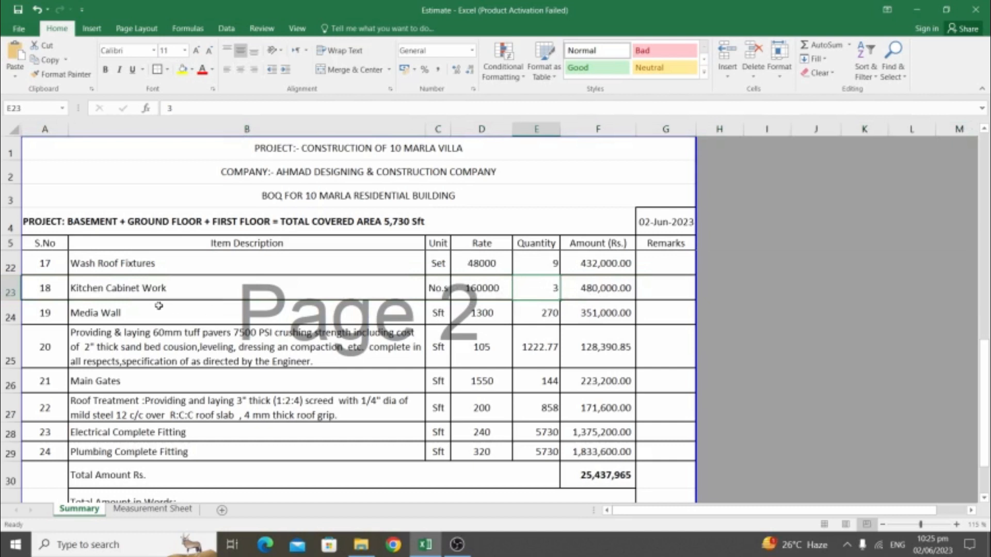
{"action": "left_click", "coordinate": [10, 313]}
{"action": "left_click", "coordinate": [405, 315]}
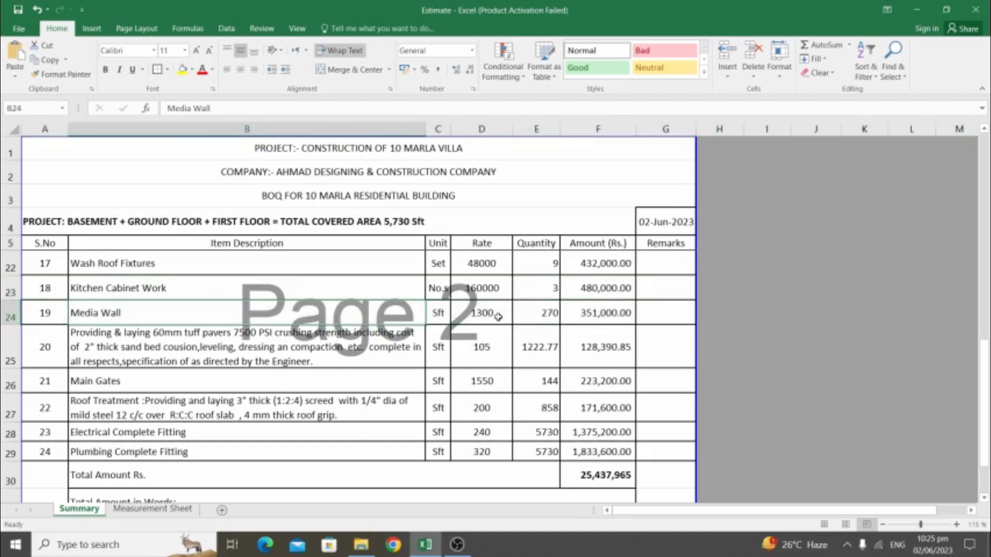
{"action": "left_click", "coordinate": [485, 314]}
{"action": "left_click", "coordinate": [548, 311]}
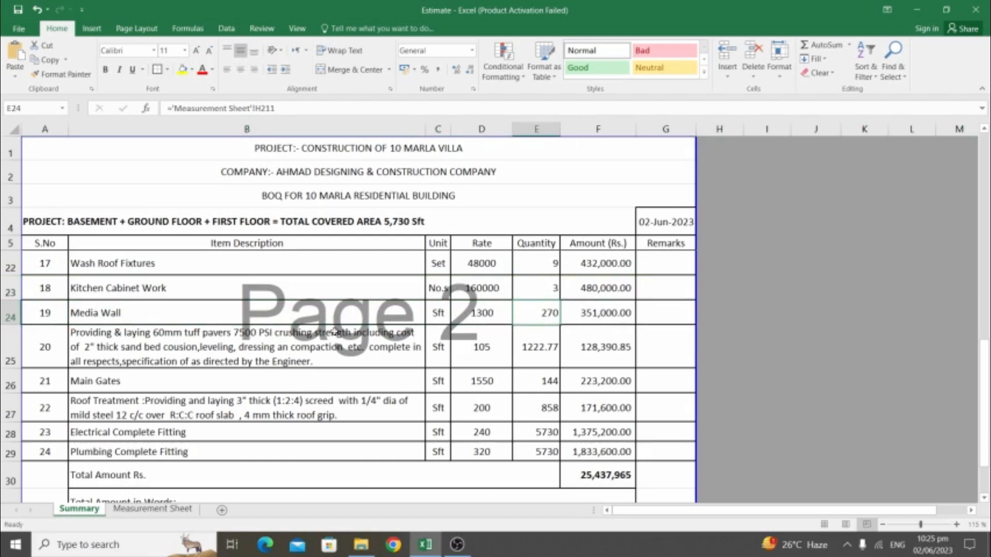
{"action": "left_click", "coordinate": [218, 345]}
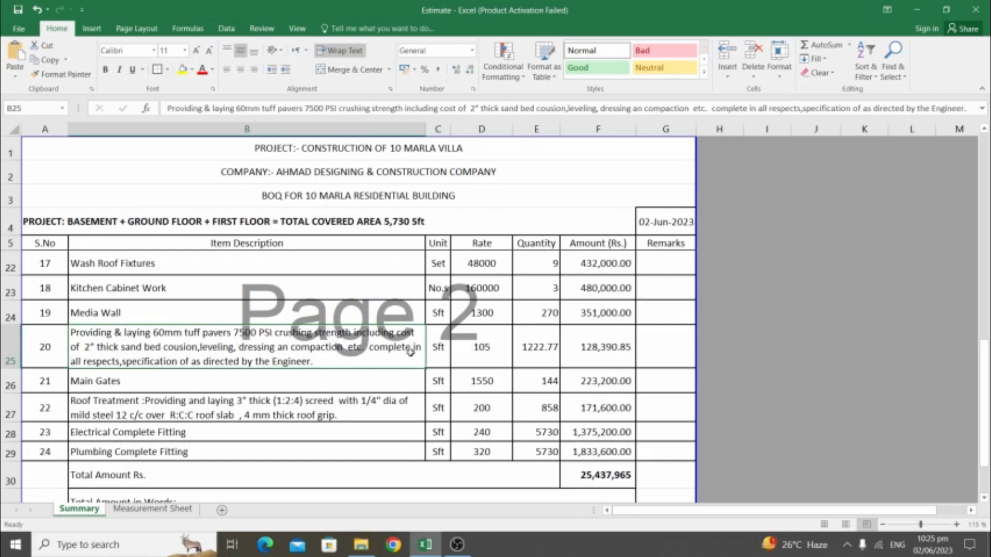
{"action": "left_click", "coordinate": [478, 351]}
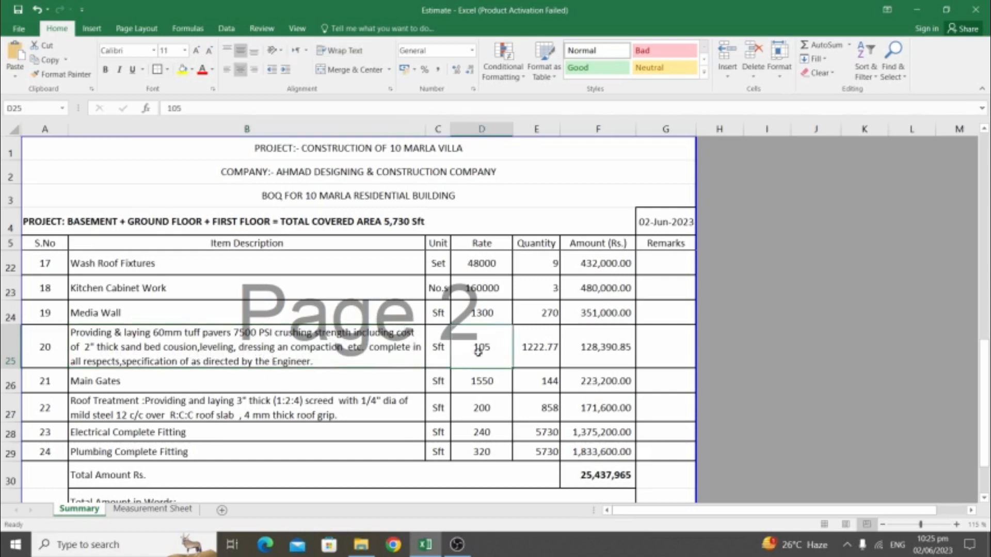
{"action": "left_click", "coordinate": [540, 355]}
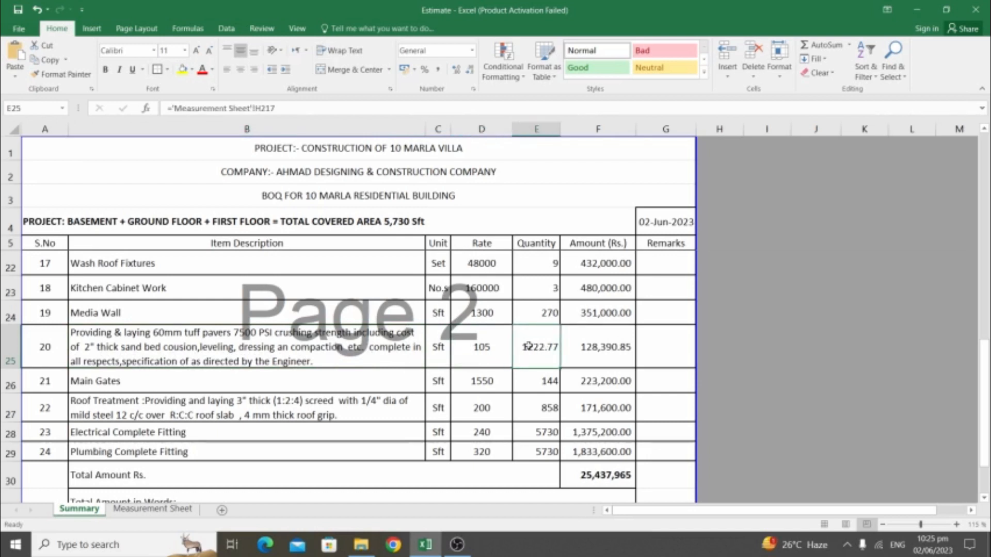
{"action": "left_click", "coordinate": [473, 346]}
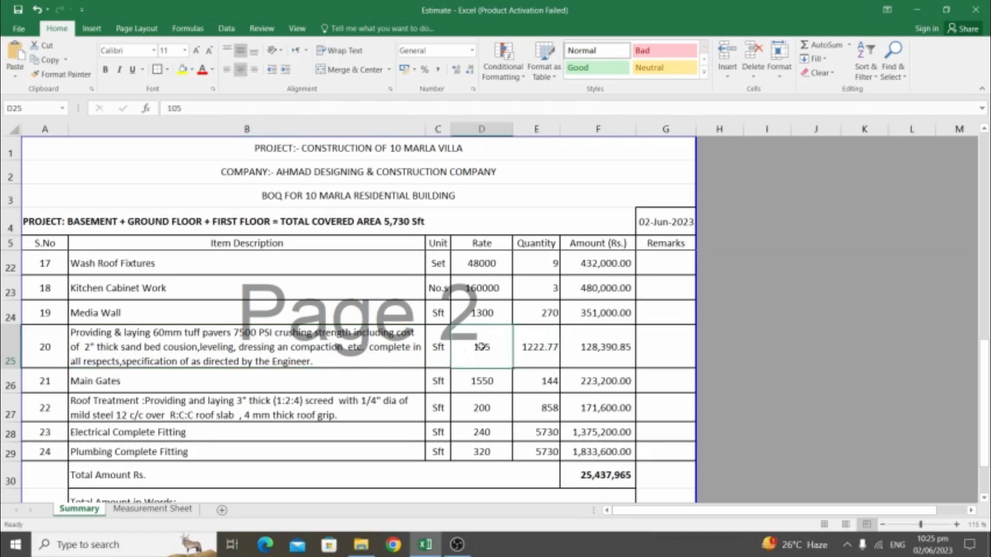
{"action": "left_click", "coordinate": [239, 379]}
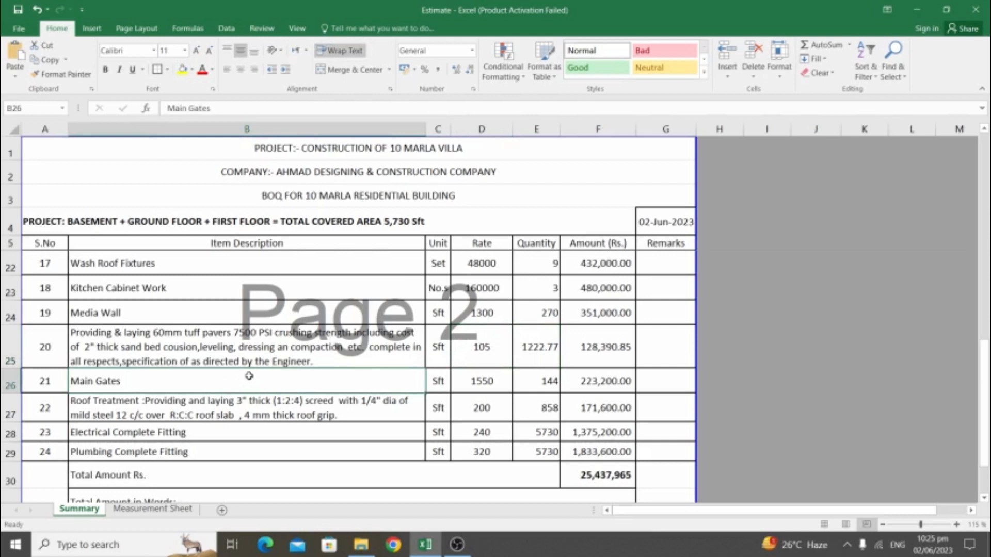
{"action": "left_click", "coordinate": [474, 385]}
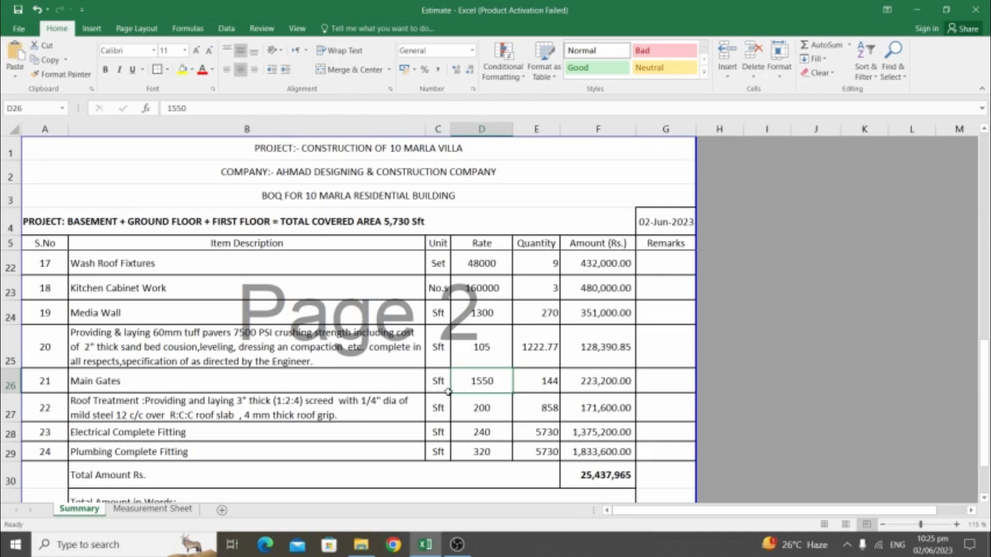
{"action": "left_click", "coordinate": [543, 380]}
{"action": "left_click", "coordinate": [125, 408]}
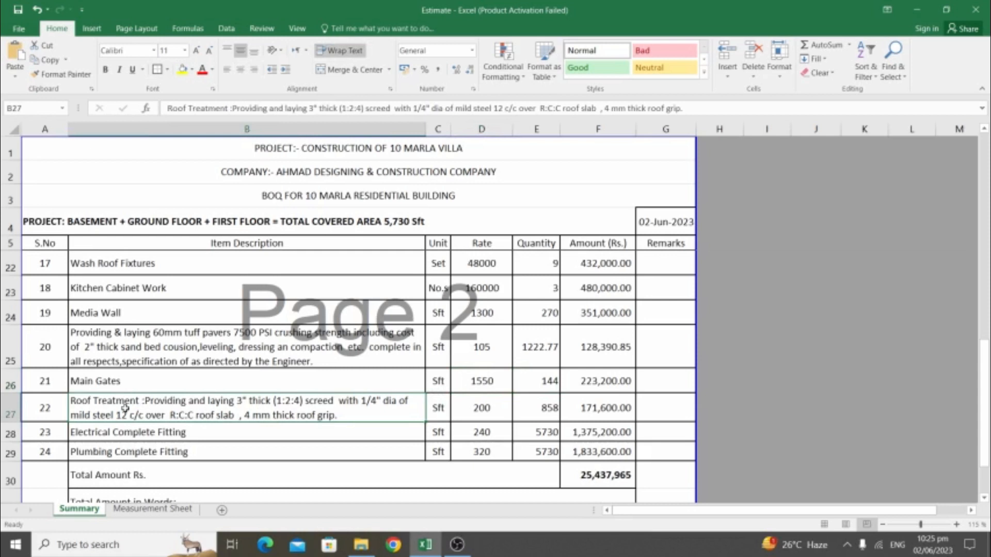
{"action": "scroll", "coordinate": [125, 408], "scroll_direction": "down", "scroll_amount": 1}
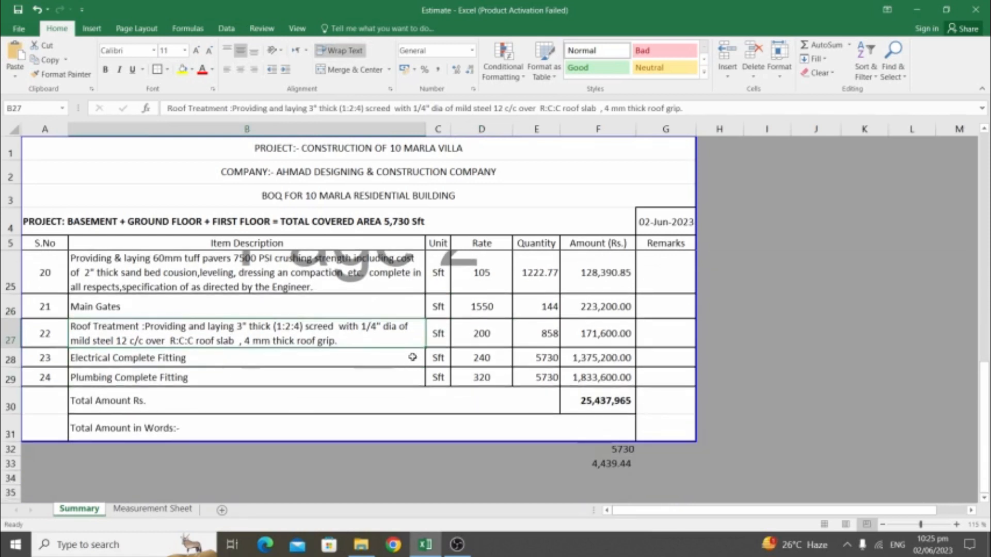
{"action": "left_click", "coordinate": [11, 358]}
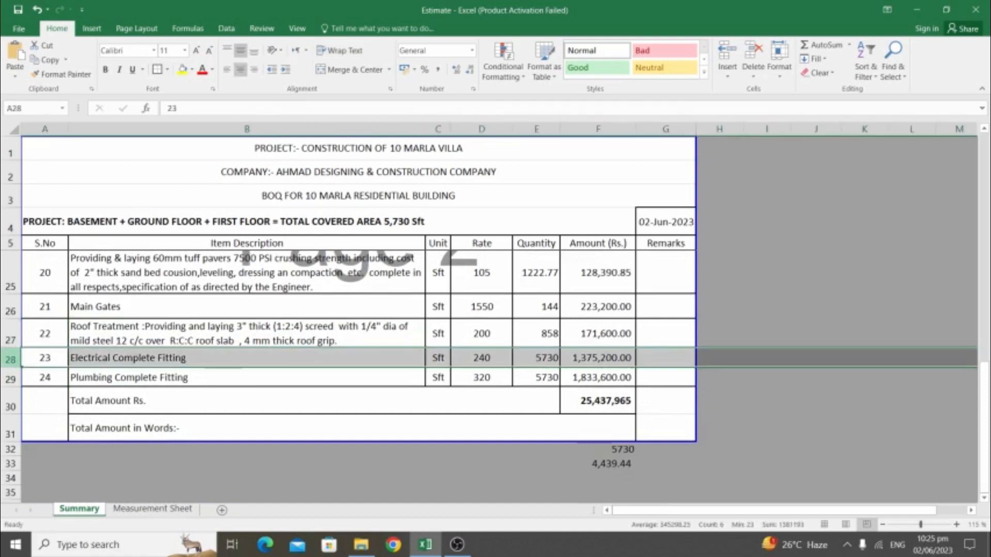
{"action": "left_click_drag", "start_coordinate": [10, 358], "coordinate": [10, 378]}
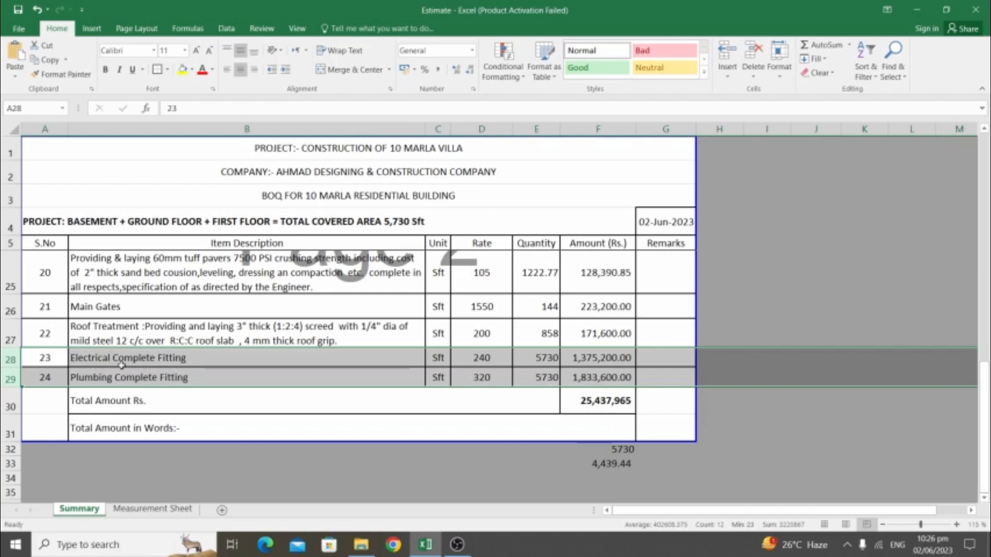
{"action": "left_click", "coordinate": [617, 360]}
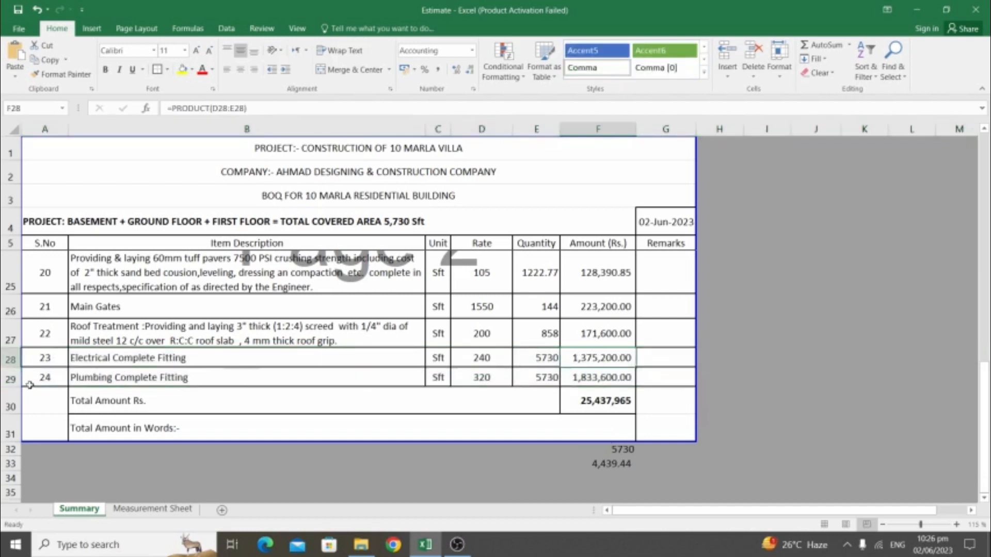
{"action": "left_click", "coordinate": [621, 381]}
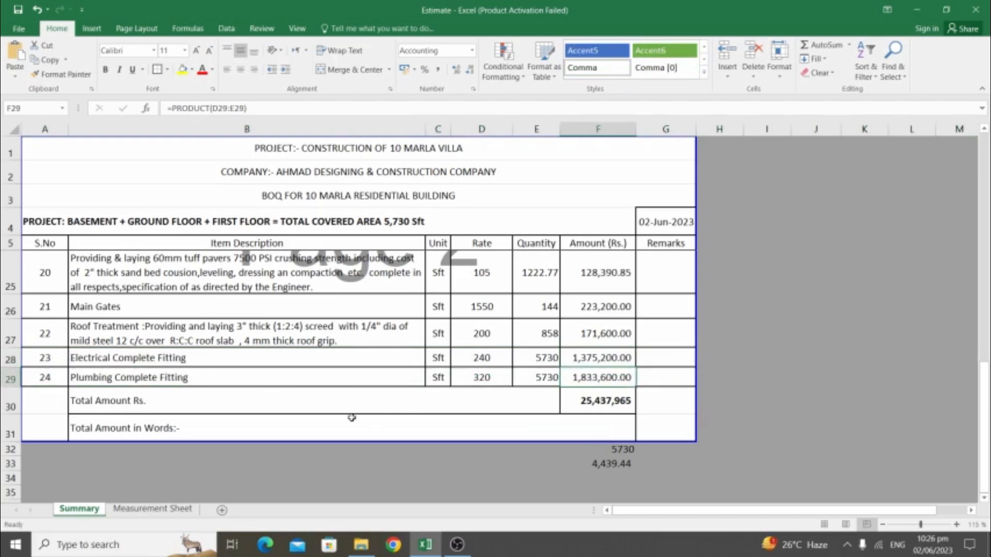
{"action": "scroll", "coordinate": [350, 404], "scroll_direction": "up", "scroll_amount": 2}
{"action": "scroll", "coordinate": [348, 403], "scroll_direction": "up", "scroll_amount": 1}
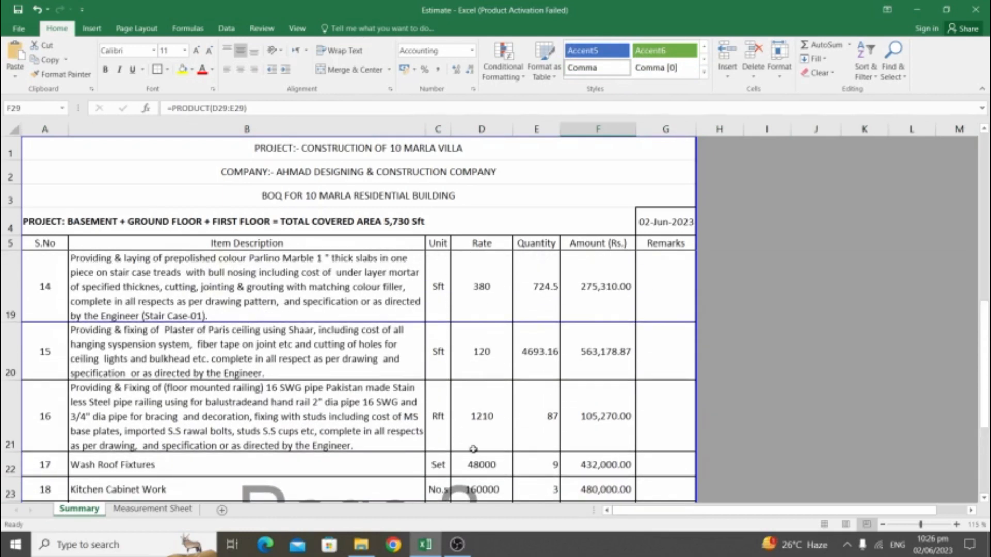
{"action": "scroll", "coordinate": [467, 449], "scroll_direction": "down", "scroll_amount": 2}
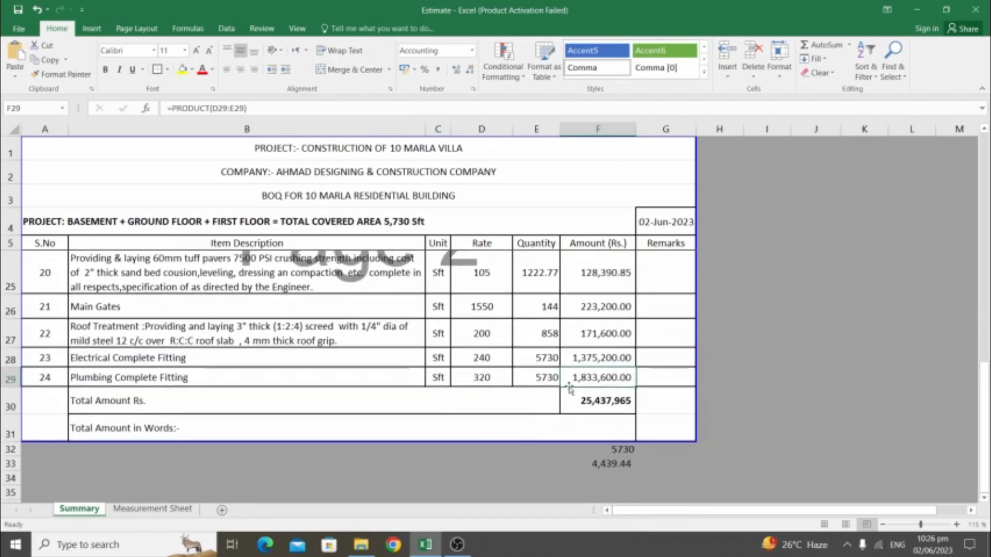
In B31, write the total in words: 'Two Crore Fifty Four Lac Thirty Seven Thousand, Nine Hundred and Sixty Five Rupees Only'
{"action": "double_click", "coordinate": [364, 420]}
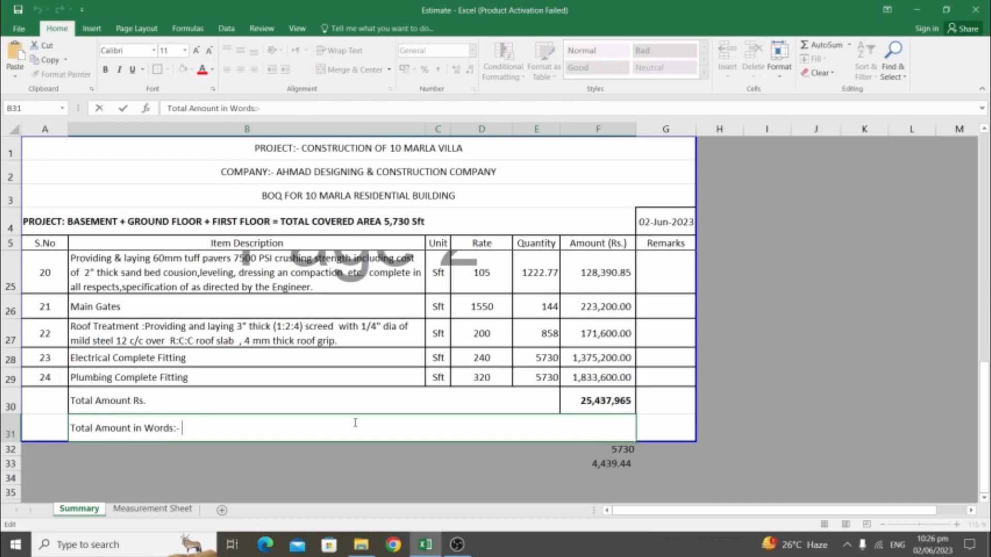
{"action": "type", "text": "Two Co"}
{"action": "key", "text": "BackSpace"}
{"action": "type", "text": "rore"}
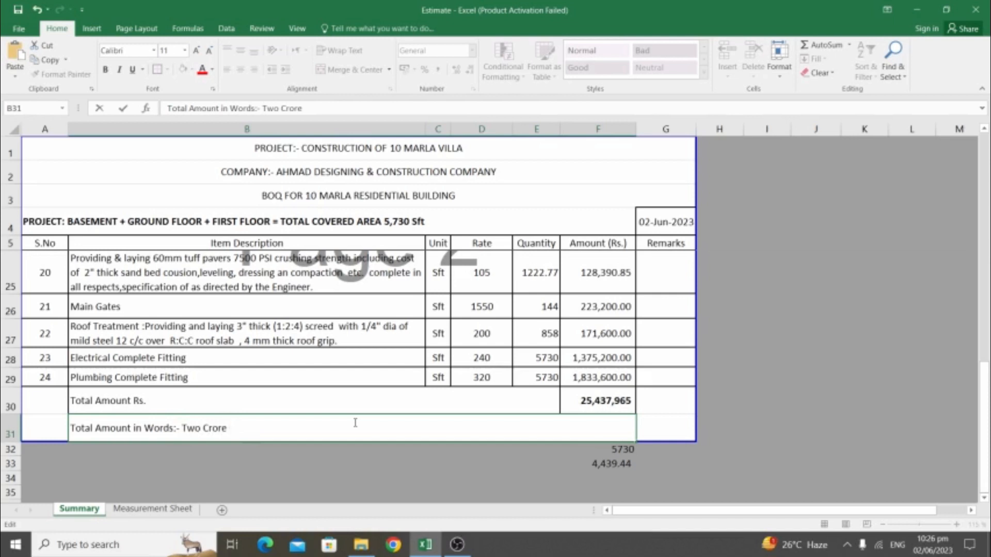
{"action": "type", "text": " Fifty Four Lac"}
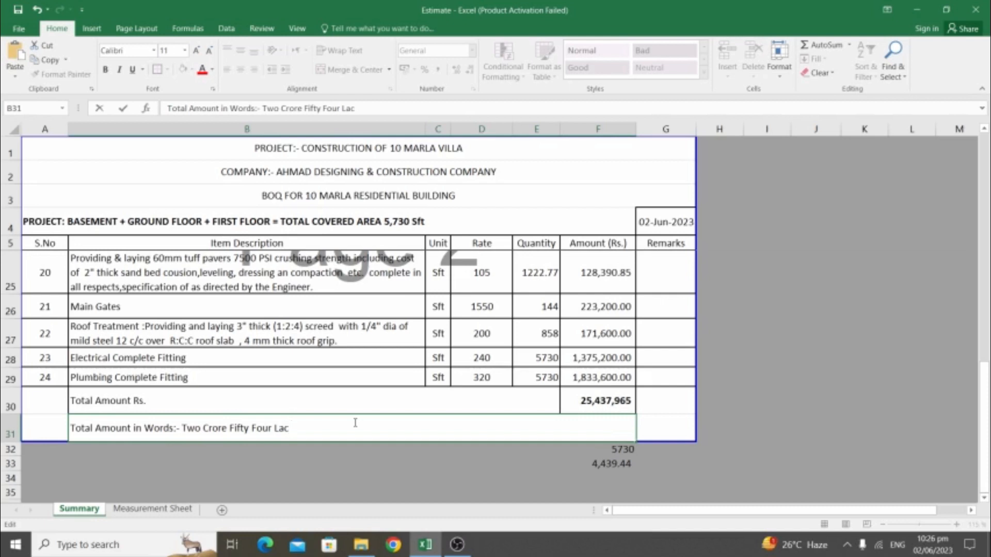
{"action": "type", "text": "Thirty Seve"}
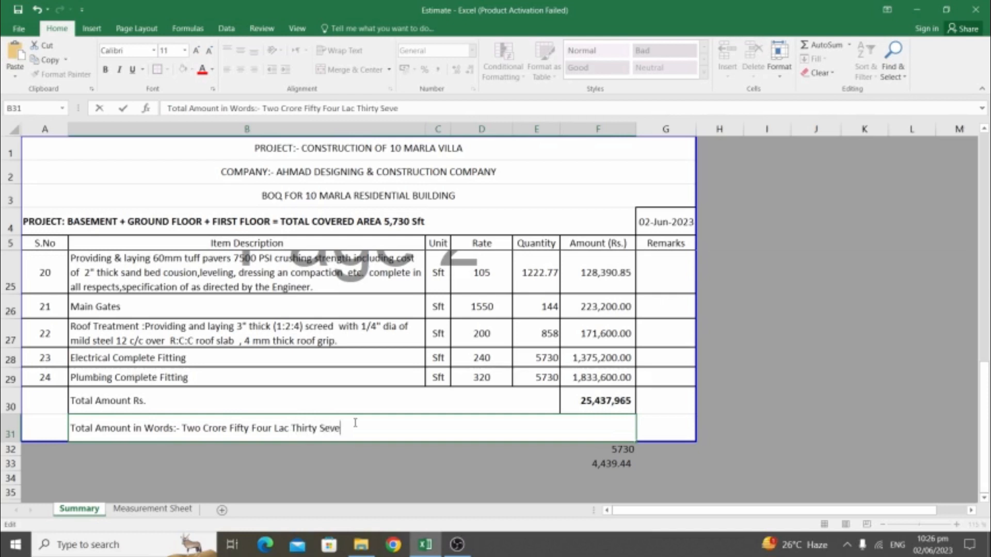
{"action": "type", "text": "n Thousand, N"}
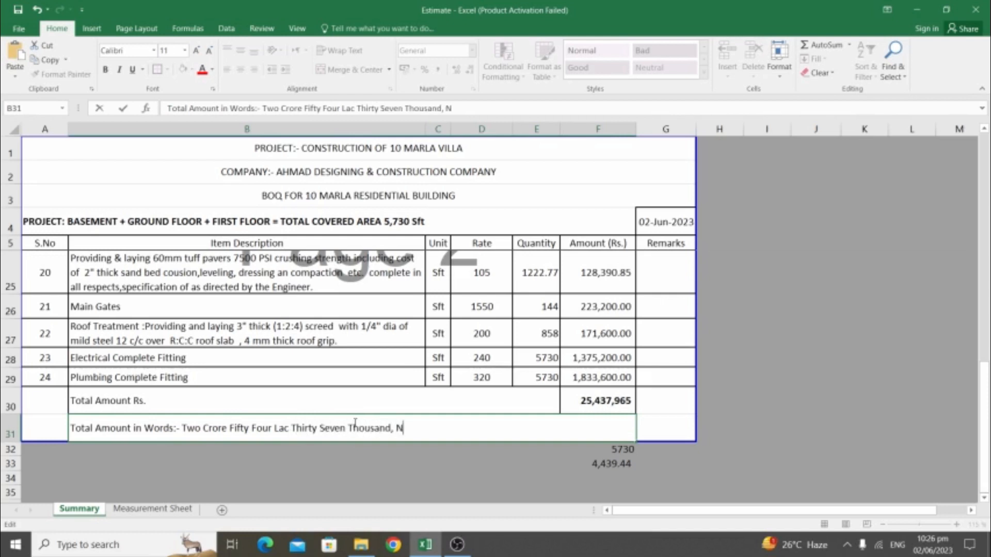
{"action": "type", "text": "ine Hundr"}
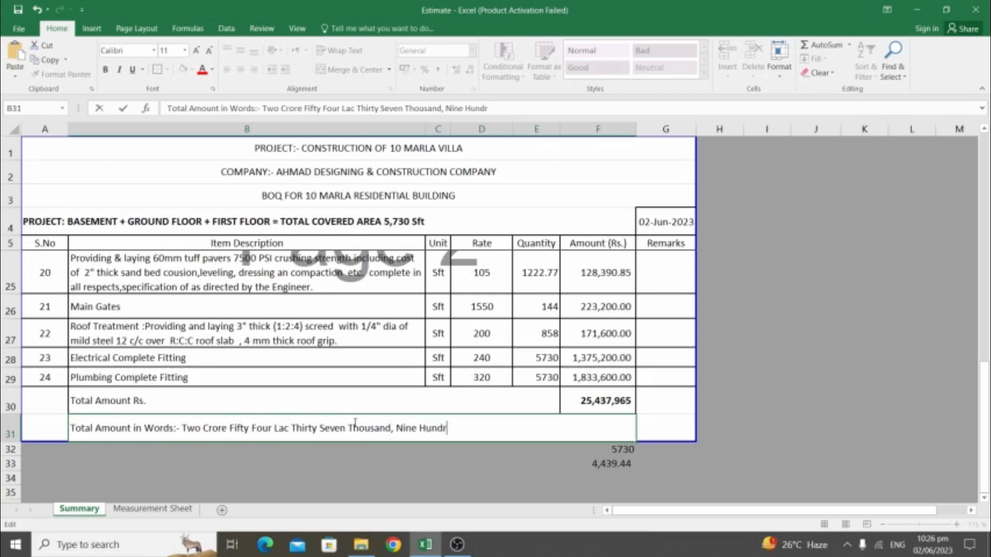
{"action": "type", "text": "ed and Six"}
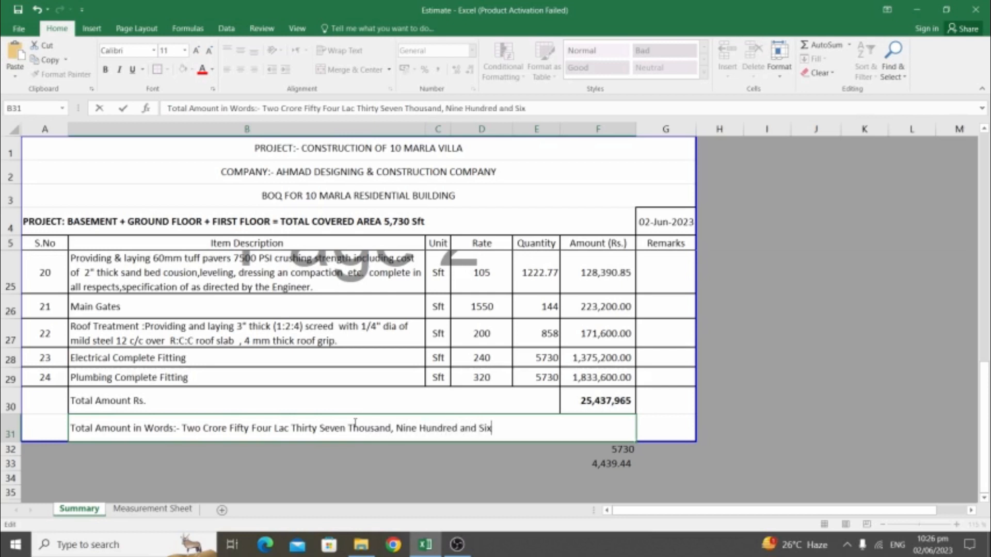
{"action": "type", "text": "ty Five Ru"}
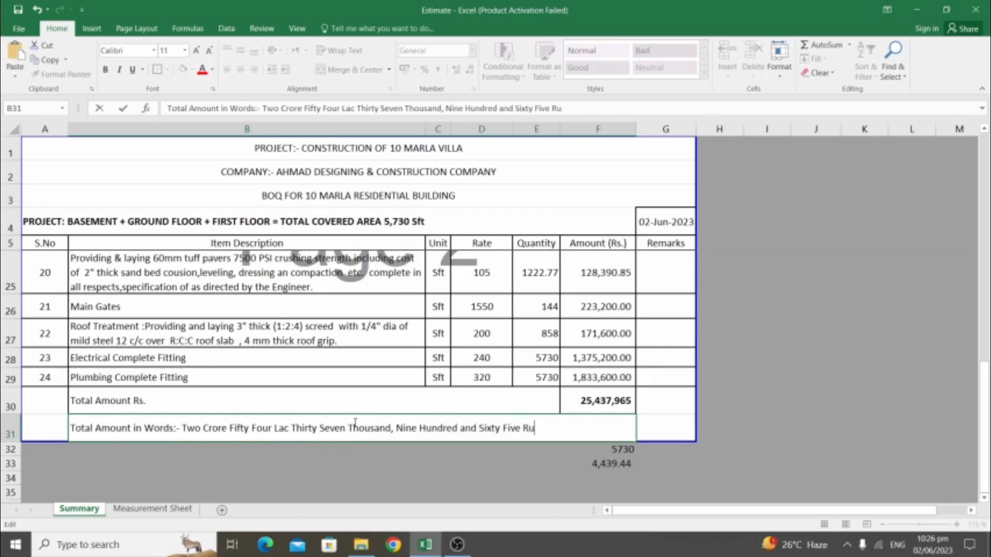
{"action": "type", "text": "pees Only."}
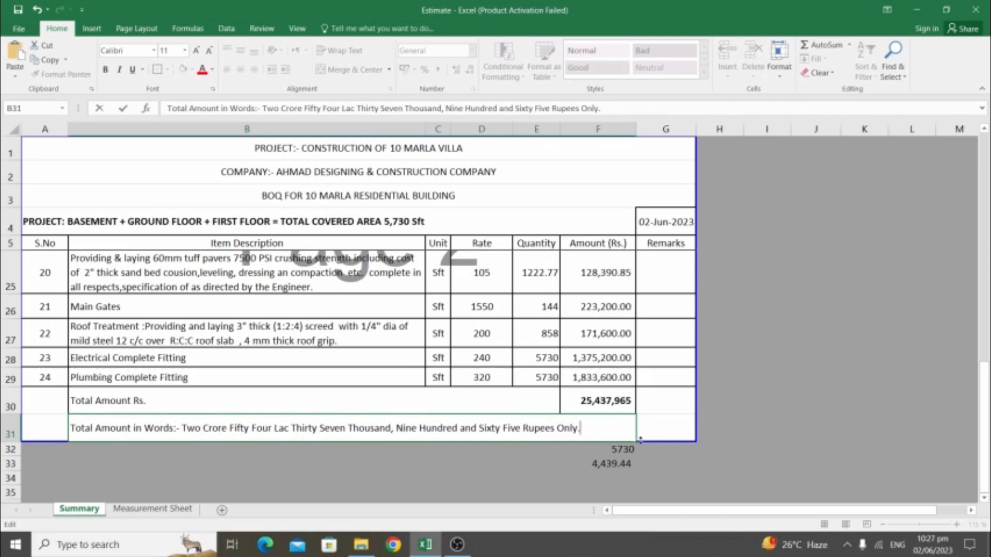
{"action": "left_click", "coordinate": [526, 453]}
{"action": "scroll", "coordinate": [381, 431], "scroll_direction": "up", "scroll_amount": 3}
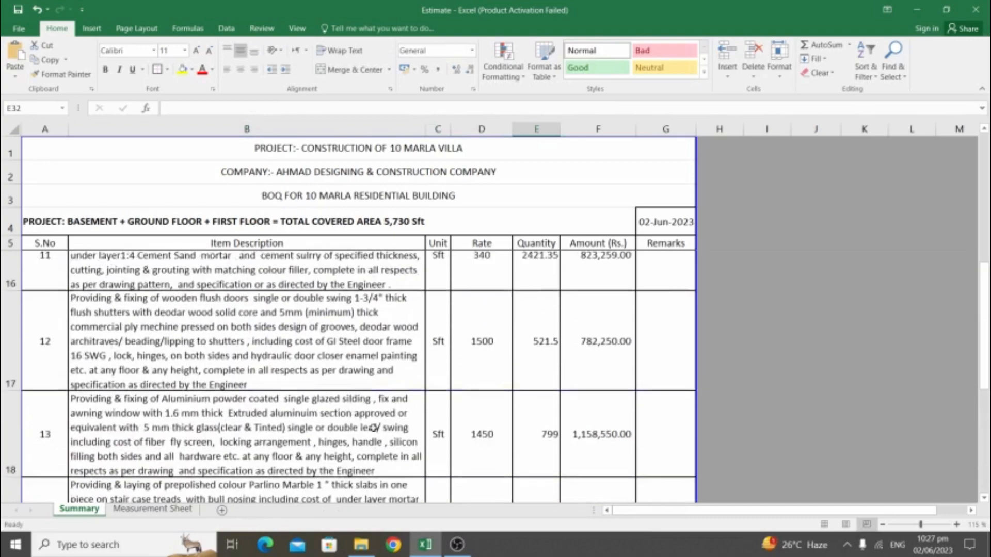
{"action": "scroll", "coordinate": [373, 428], "scroll_direction": "up", "scroll_amount": 4}
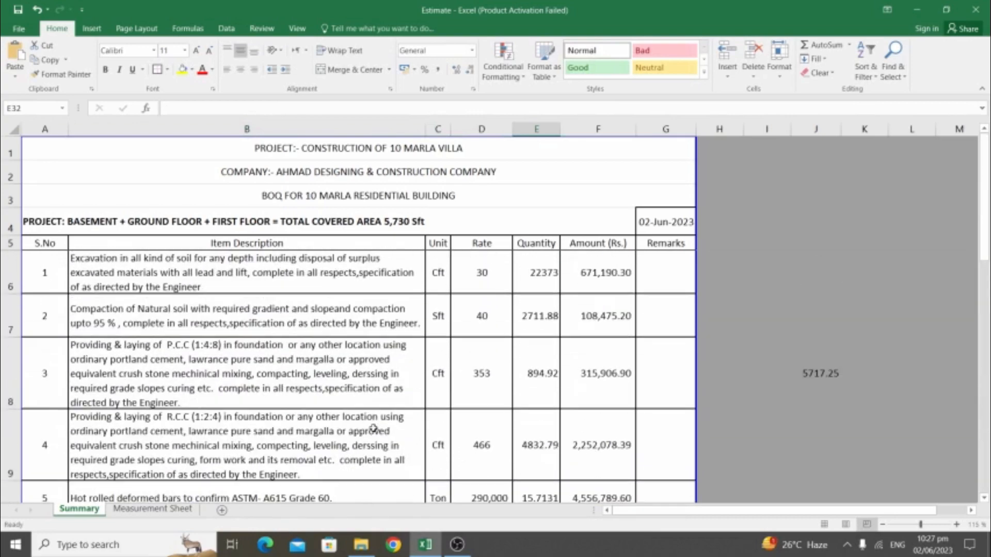
{"action": "scroll", "coordinate": [373, 428], "scroll_direction": "down", "scroll_amount": 6}
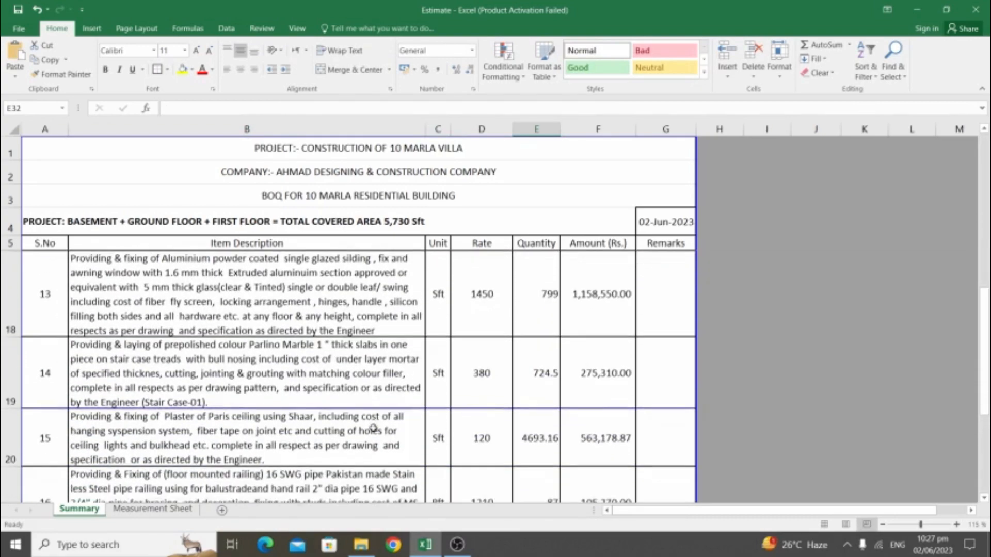
{"action": "left_click", "coordinate": [341, 386]}
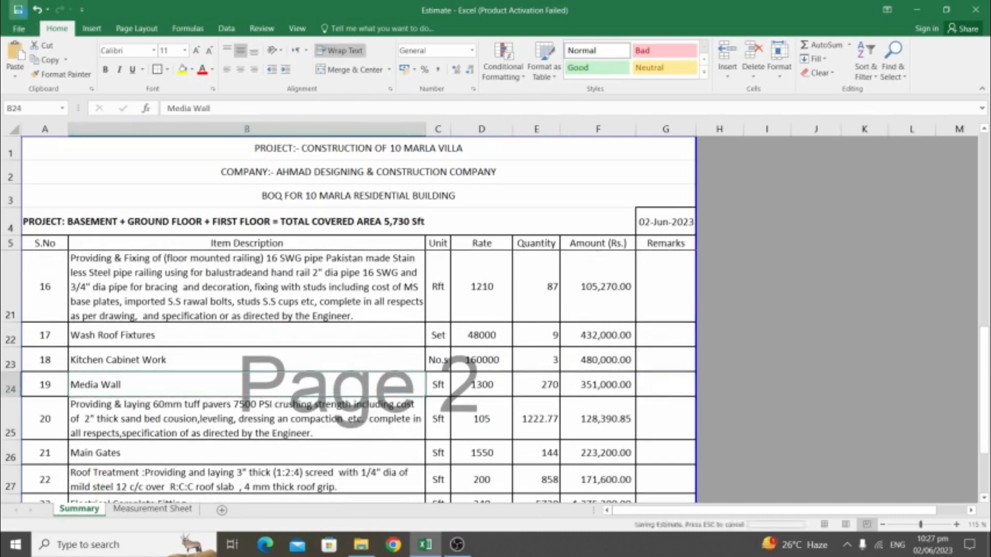
{"action": "scroll", "coordinate": [381, 376], "scroll_direction": "down", "scroll_amount": 1}
{"action": "scroll", "coordinate": [381, 375], "scroll_direction": "down", "scroll_amount": 3}
{"action": "left_click", "coordinate": [579, 397]}
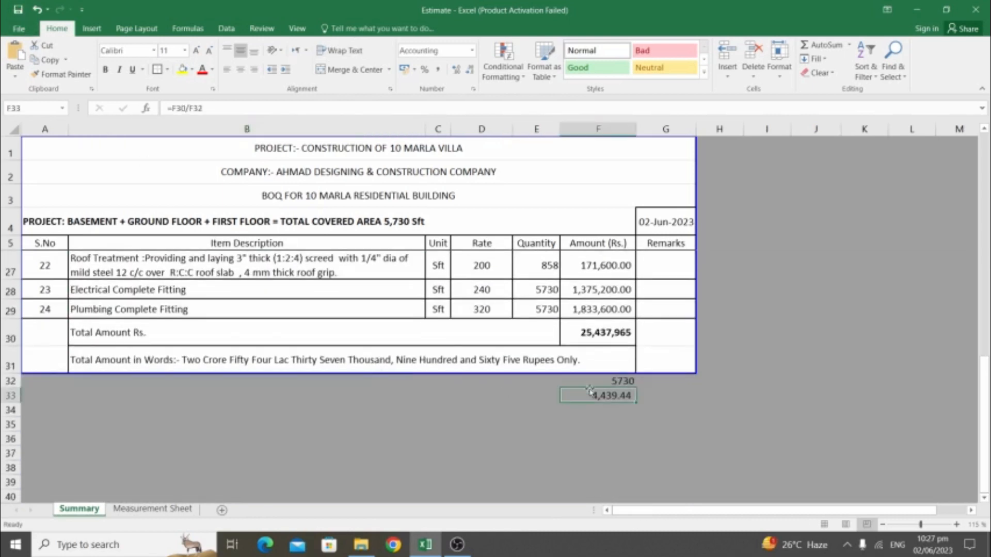
{"action": "left_click", "coordinate": [607, 382]}
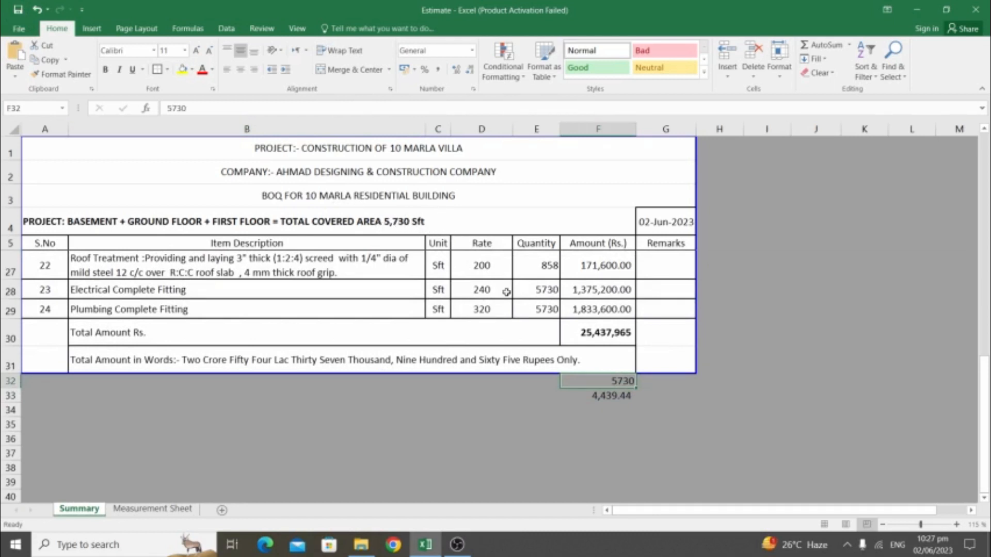
Enter =F30/F32 in F33 so the cost per Sft reads 4,439.44
{"action": "left_click", "coordinate": [609, 396]}
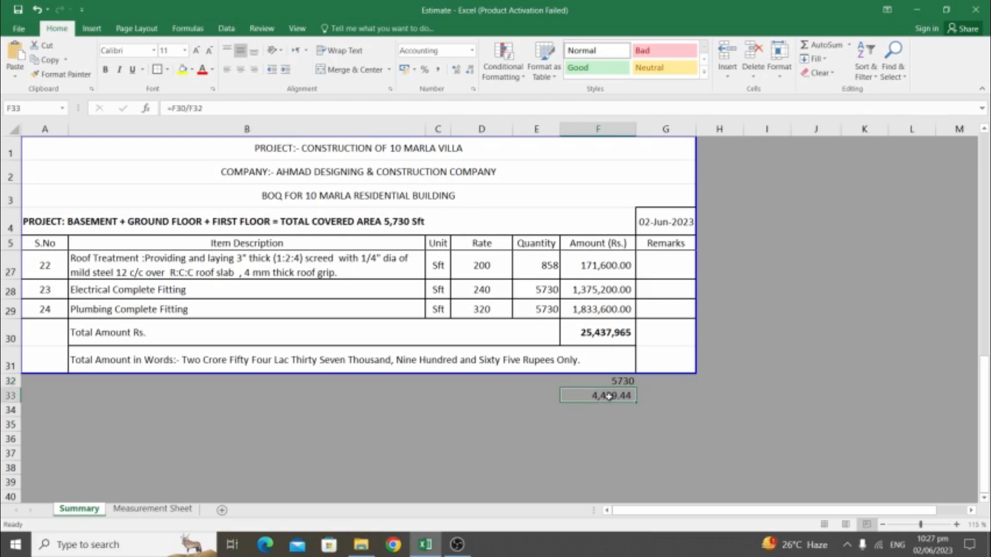
{"action": "type", "text": "="}
{"action": "key", "text": "Page_Down"}
{"action": "key", "text": "Page_Down"}
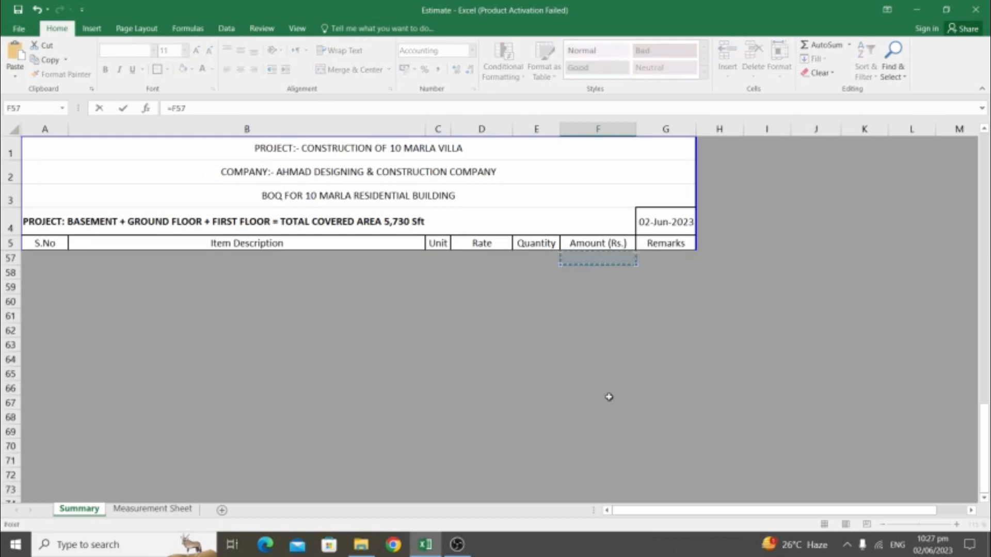
{"action": "key", "text": "Page_Up"}
{"action": "key", "text": "Page_Up"}
{"action": "key", "text": "Up"}
{"action": "key", "text": "Up"}
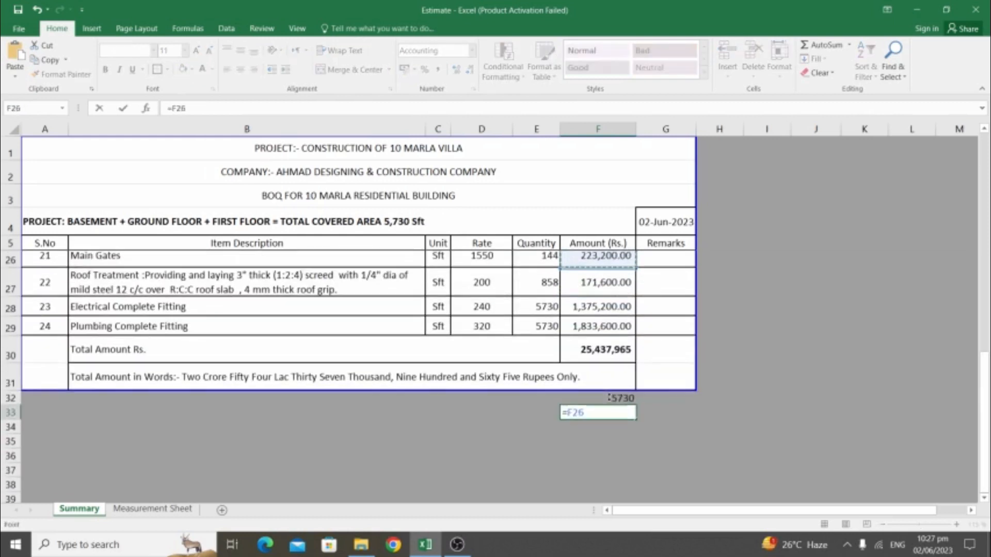
{"action": "key", "text": "Down"}
{"action": "key", "text": "Down"}
{"action": "key", "text": "Down"}
{"action": "key", "text": "Down"}
{"action": "key", "text": "Down"}
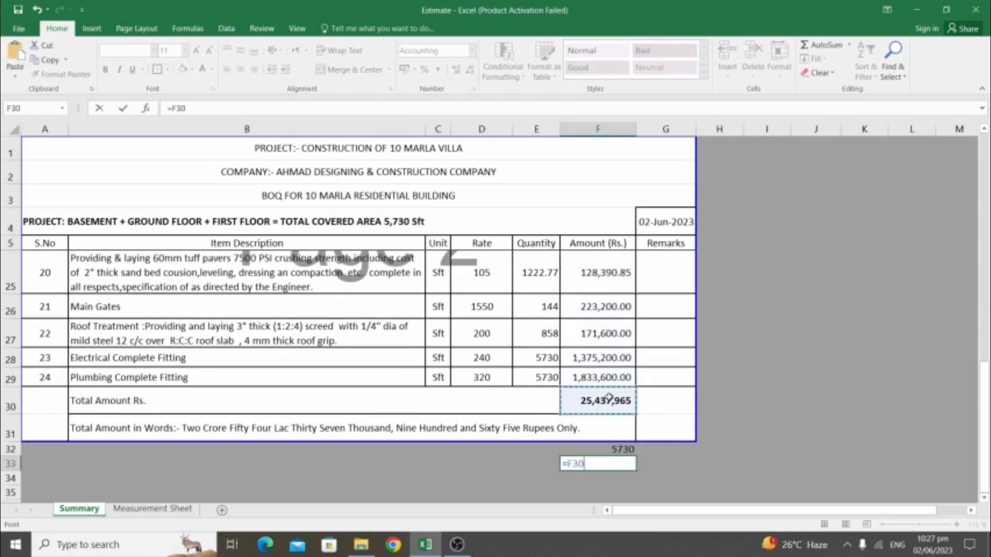
{"action": "type", "text": "/"}
{"action": "key", "text": "Up"}
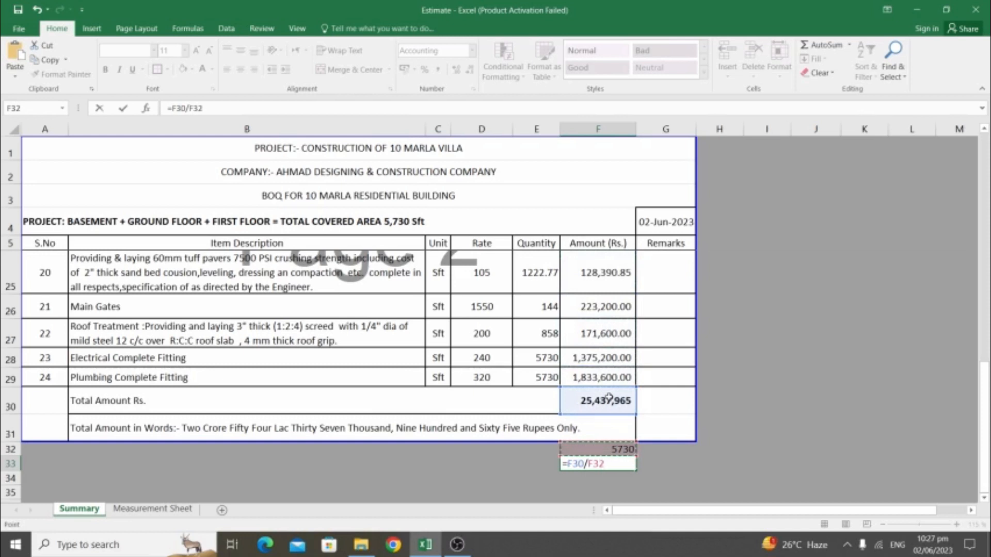
{"action": "key", "text": "Return"}
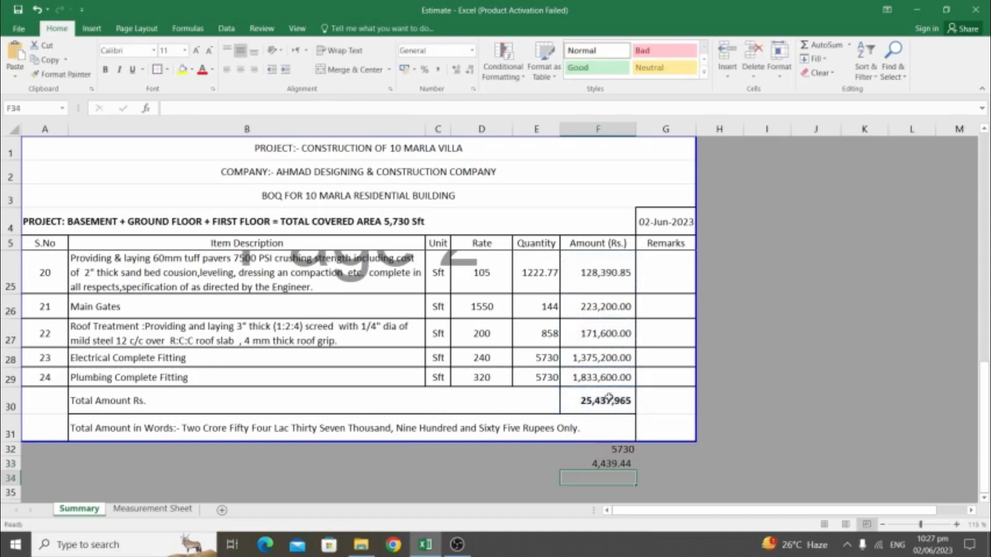
{"action": "key", "text": "Up"}
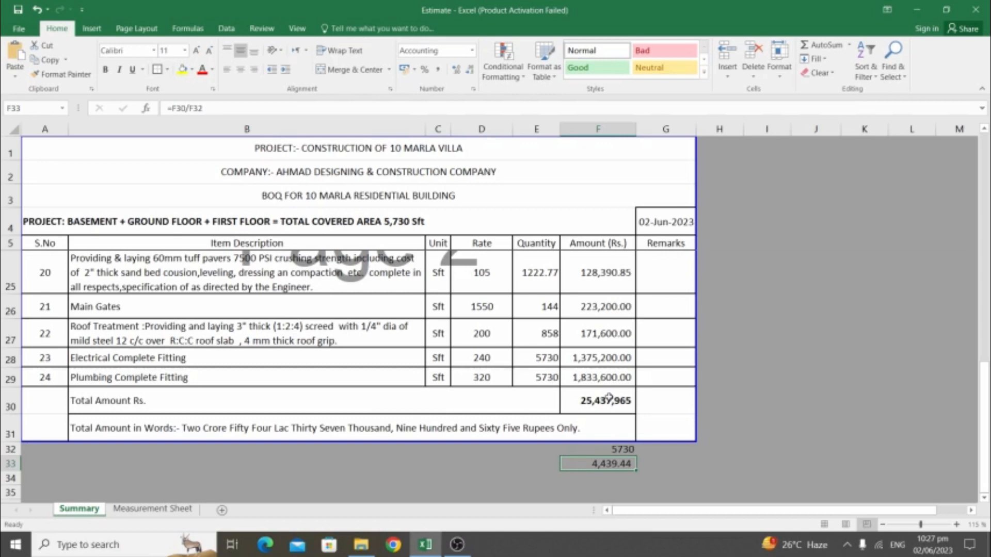
Delete the leftover 5717.25 value beside the table
{"action": "scroll", "coordinate": [394, 402], "scroll_direction": "up", "scroll_amount": 7}
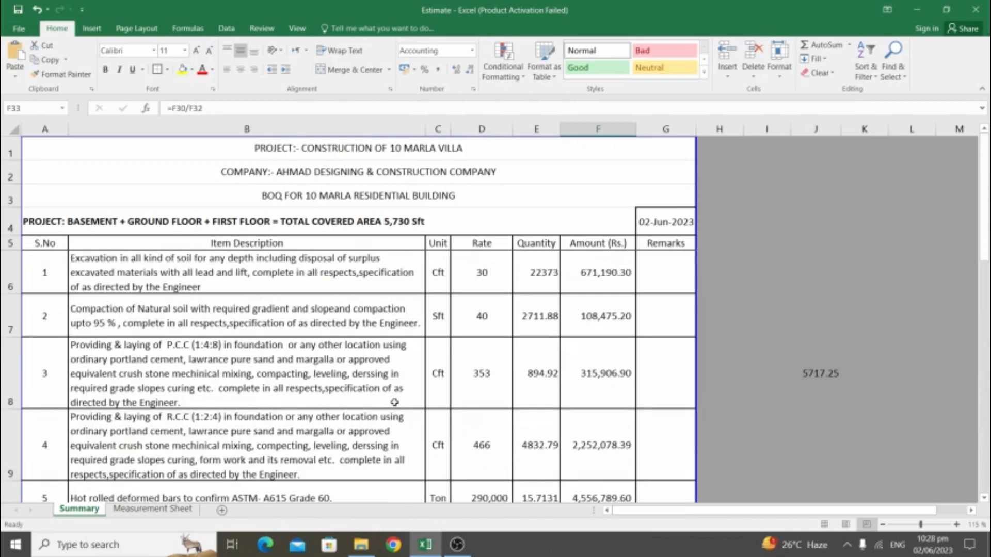
{"action": "left_click", "coordinate": [837, 370]}
{"action": "key", "text": "Delete"}
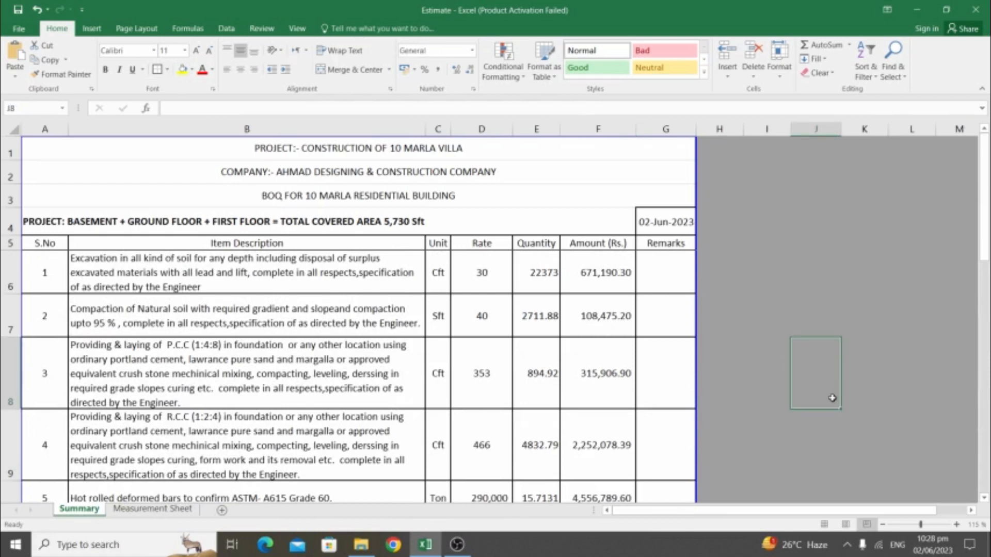
{"action": "key", "text": "Up"}
{"action": "key", "text": "Up"}
{"action": "key", "text": "Up"}
{"action": "key", "text": "Up"}
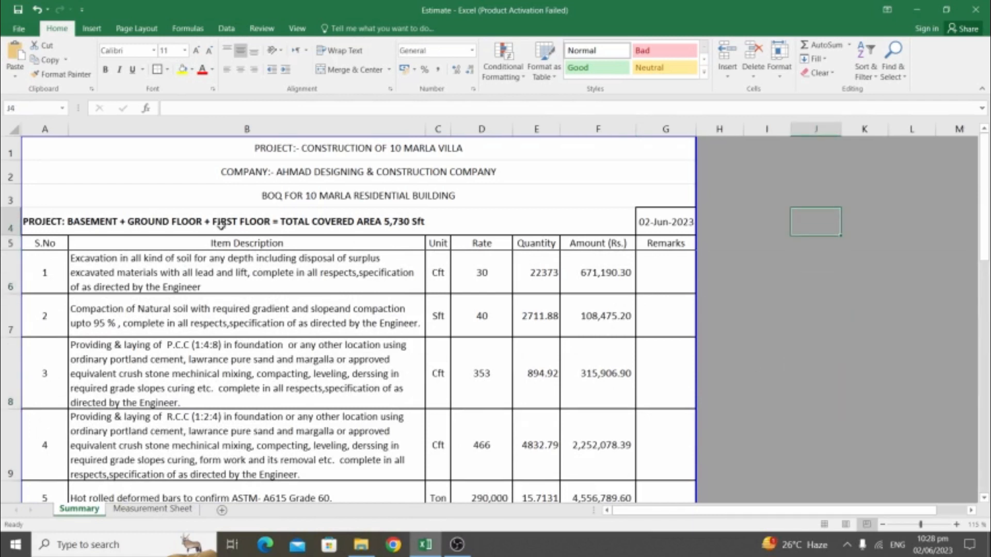
Choose I6 for the notes, erase a mistaken phone-number entry there, and move down to I7
{"action": "left_click", "coordinate": [241, 257]}
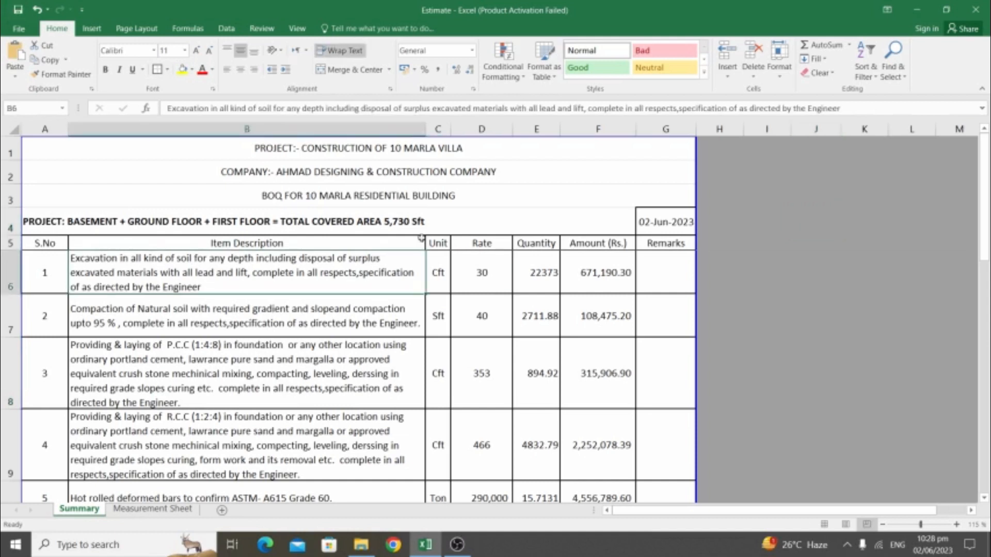
{"action": "left_click", "coordinate": [733, 297]}
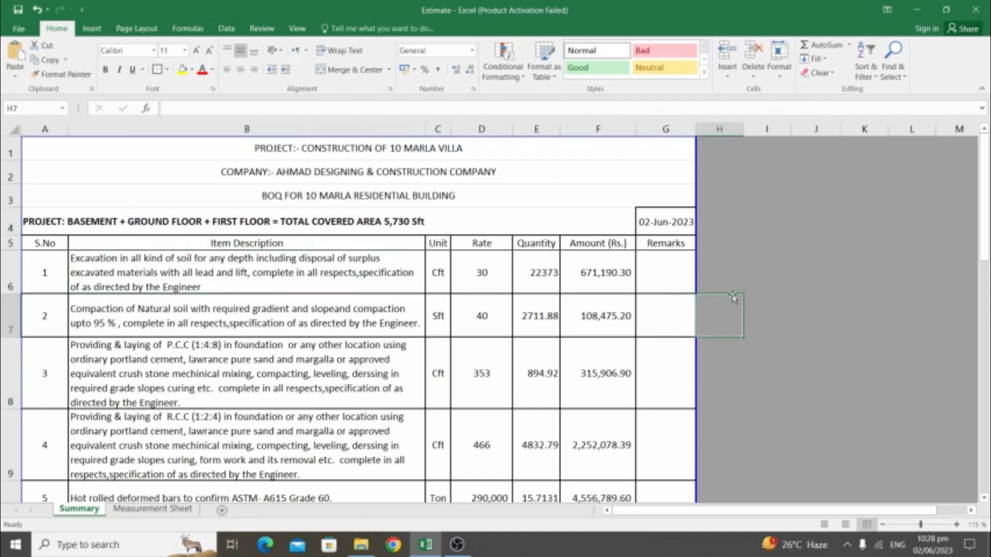
{"action": "left_click", "coordinate": [824, 263]}
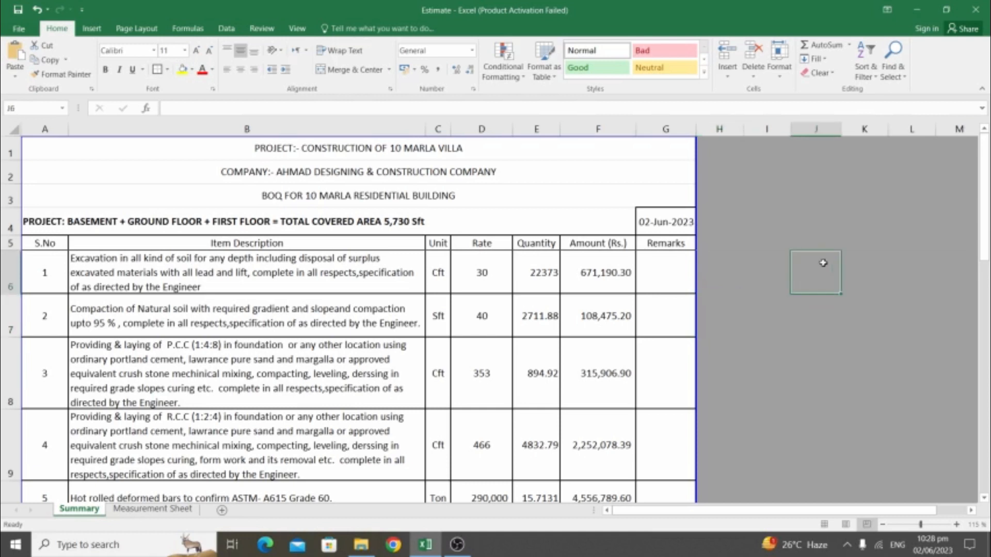
{"action": "left_click", "coordinate": [777, 261]}
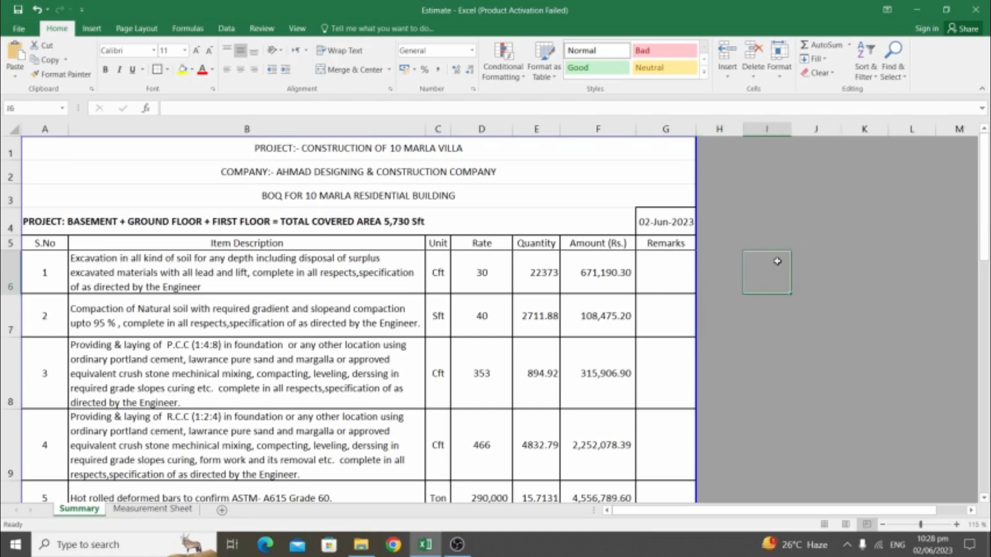
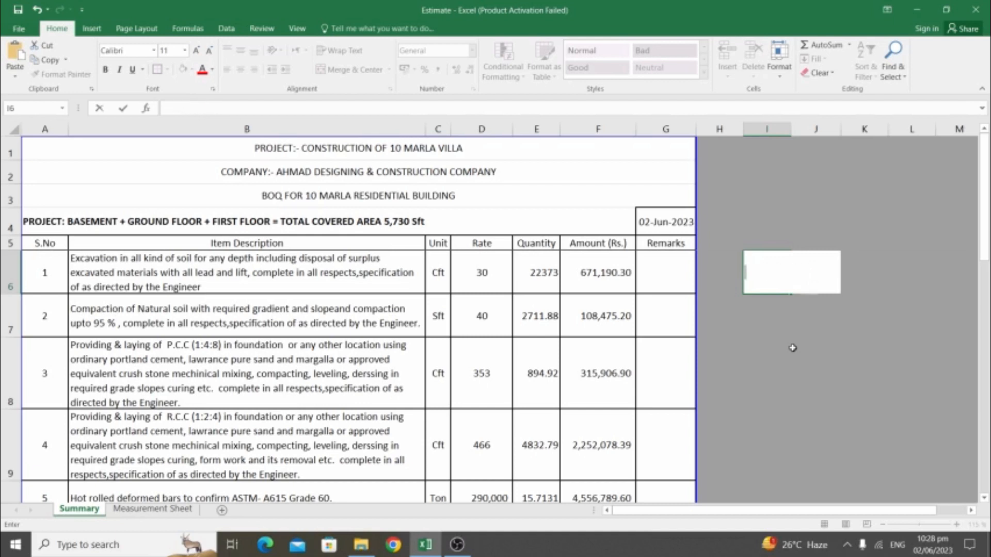
{"action": "key", "text": "Return"}
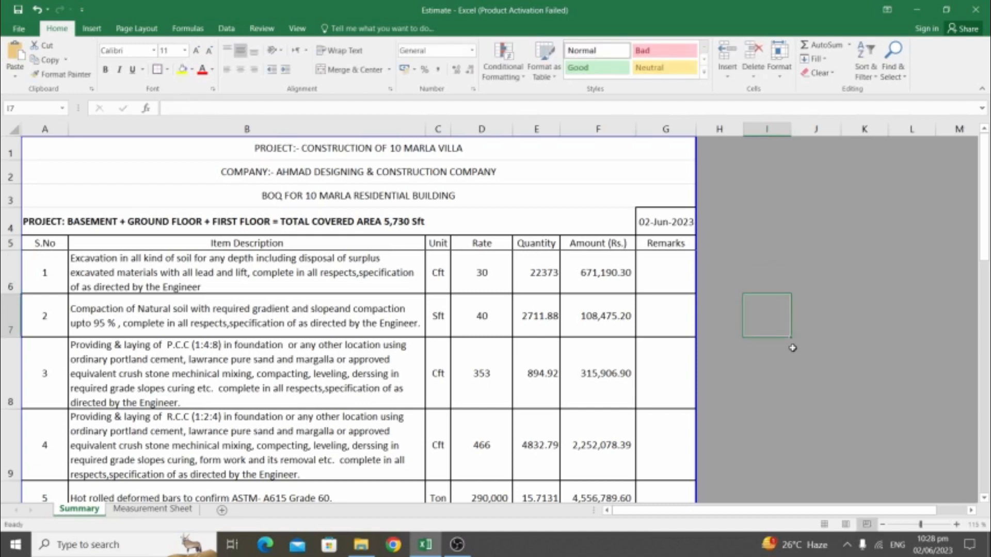
Add the note Grey Structure with rate 420-450 Rs/Sft in I7:J7
{"action": "type", "text": "Gr"}
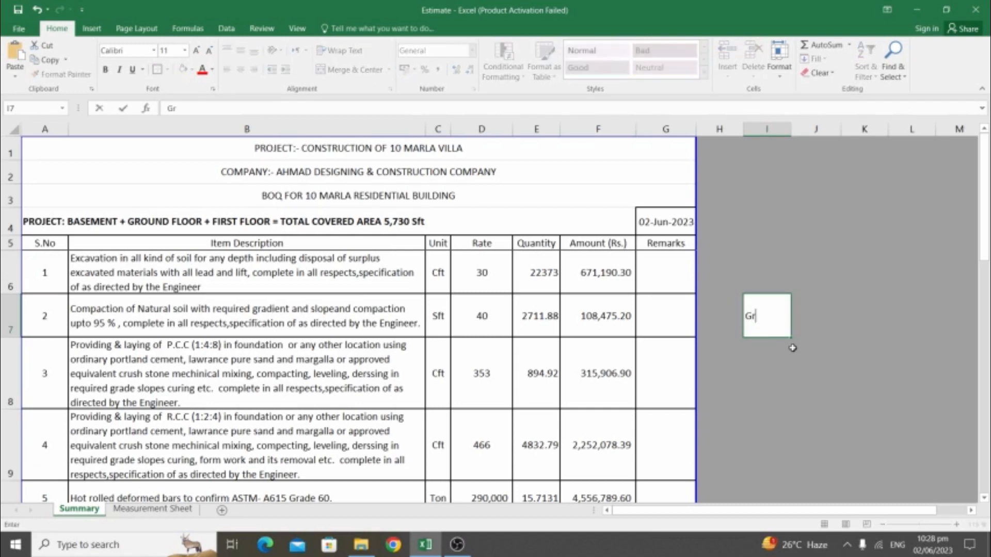
{"action": "type", "text": "ey Structure"}
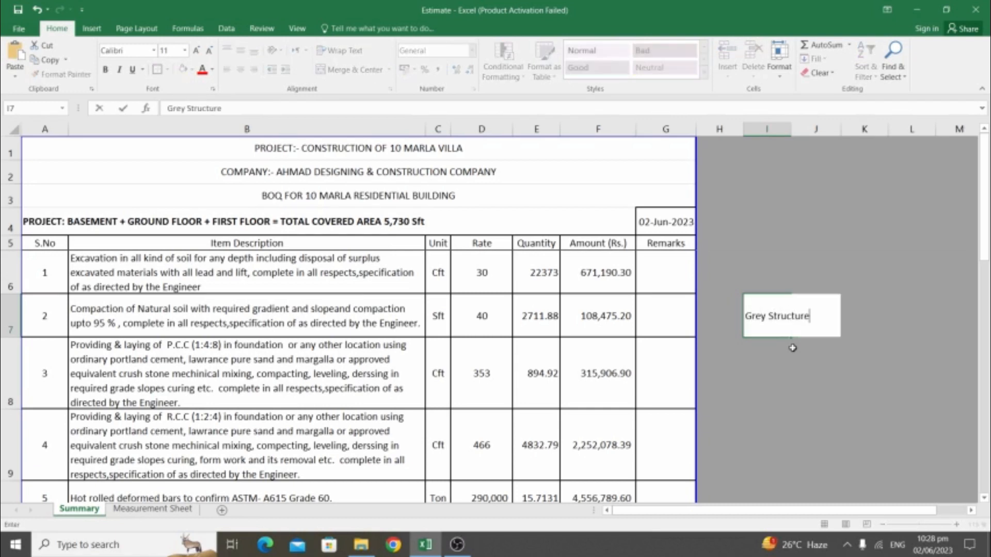
{"action": "key", "text": "Return"}
{"action": "key", "text": "Up"}
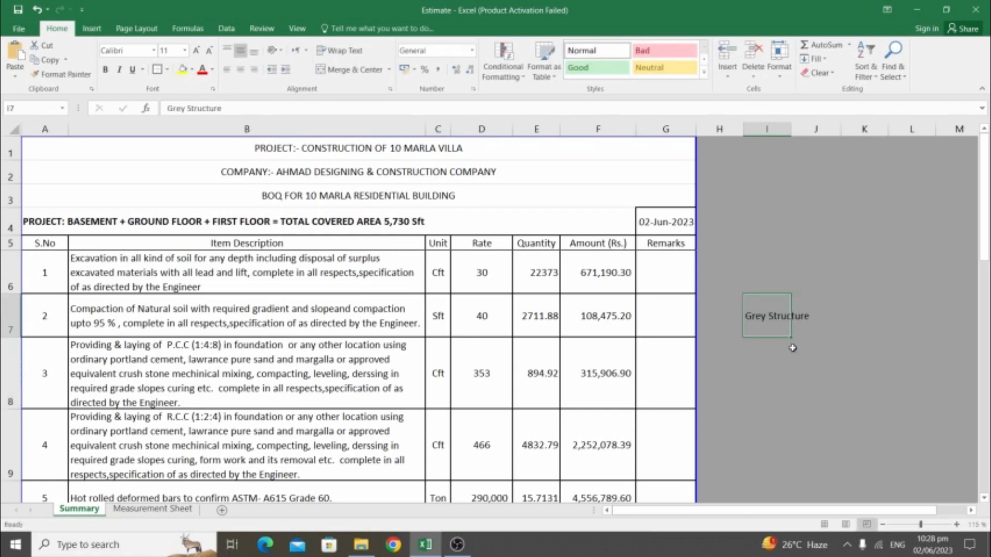
{"action": "key", "text": "Right"}
{"action": "type", "text": "420"}
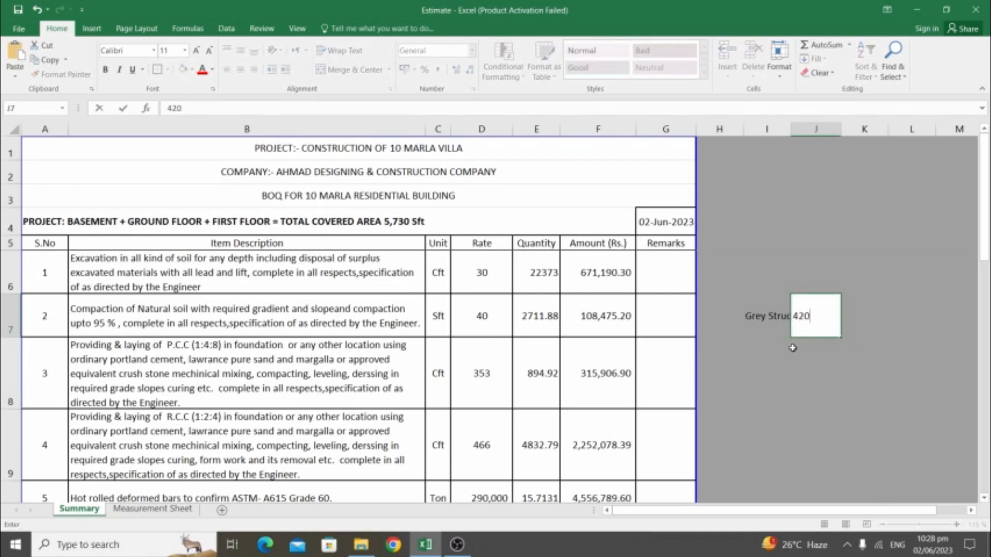
{"action": "type", "text": "-450 Rs/Sft"}
{"action": "key", "text": "Return"}
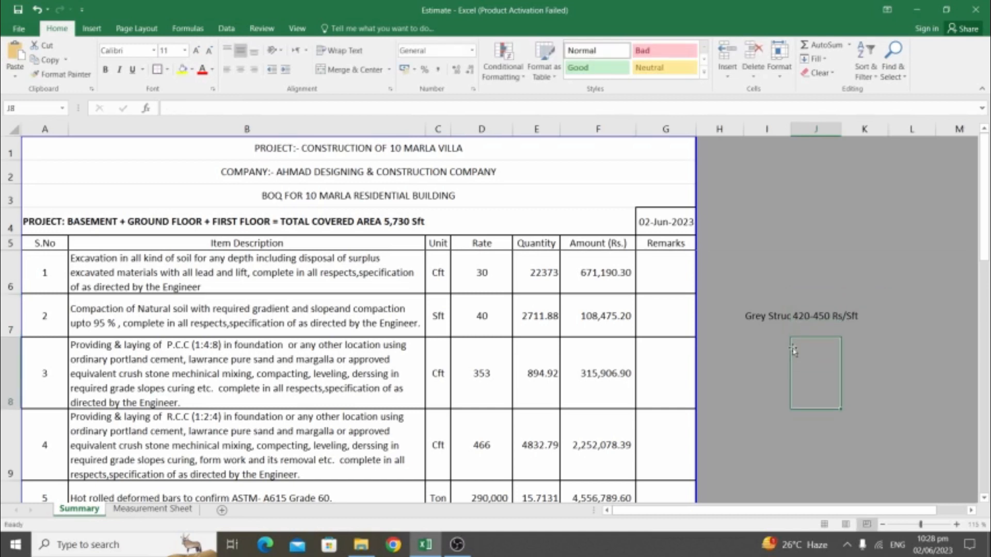
Add the note Finishing with rate 620-650 Rs/Sft in I8:J8
{"action": "key", "text": "Left"}
{"action": "type", "text": "Finish"}
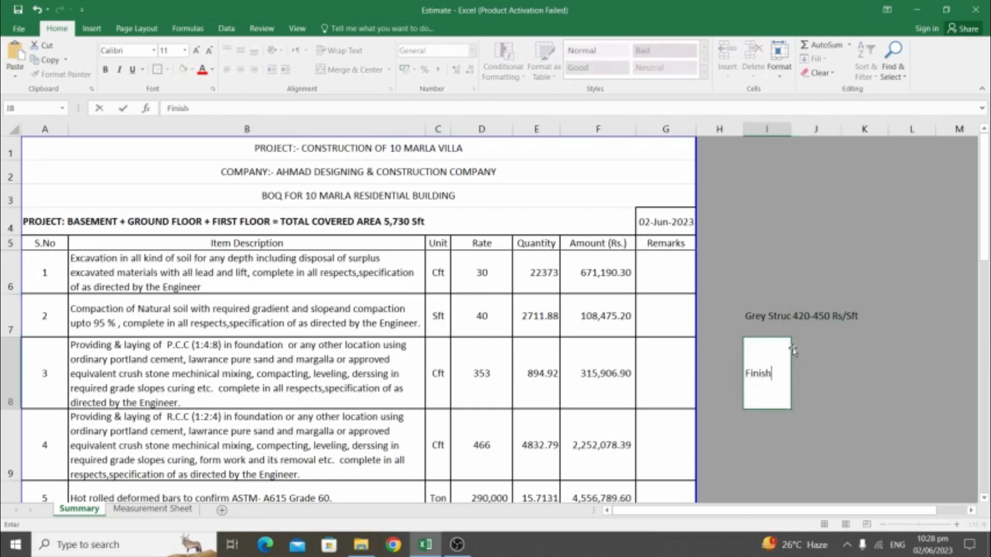
{"action": "type", "text": "ing"}
{"action": "key", "text": "Right"}
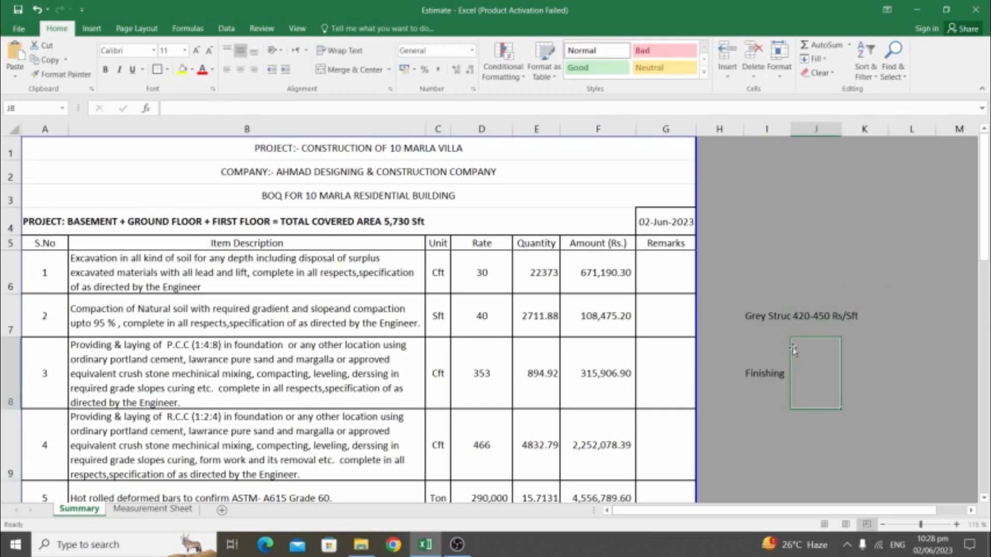
{"action": "type", "text": "6"}
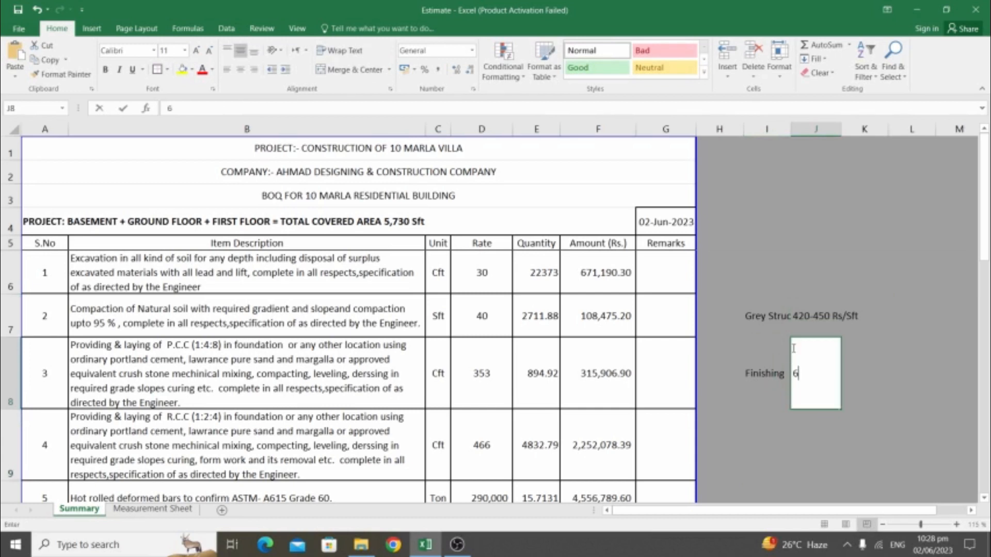
{"action": "type", "text": "20-6"}
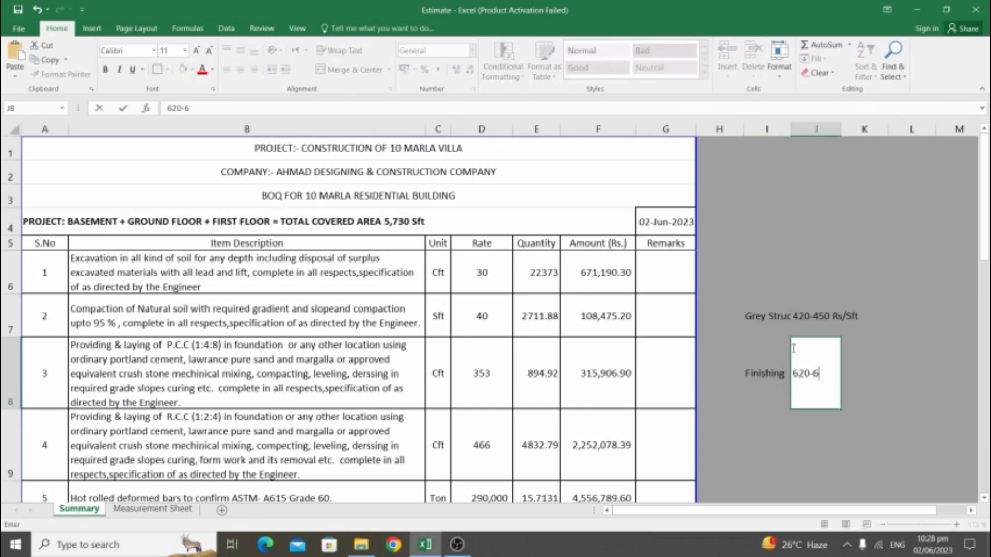
{"action": "type", "text": "50 Rs/Sft"}
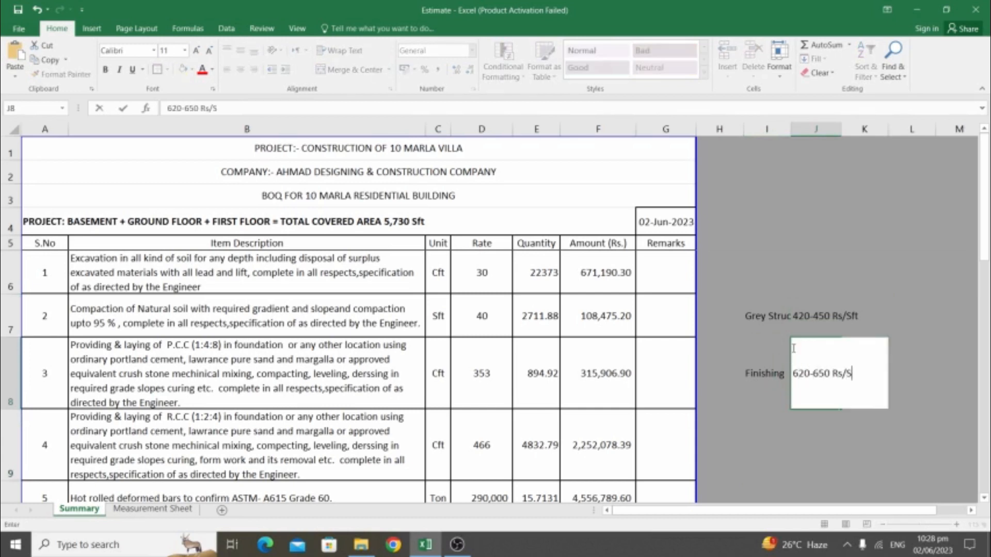
{"action": "key", "text": "Return"}
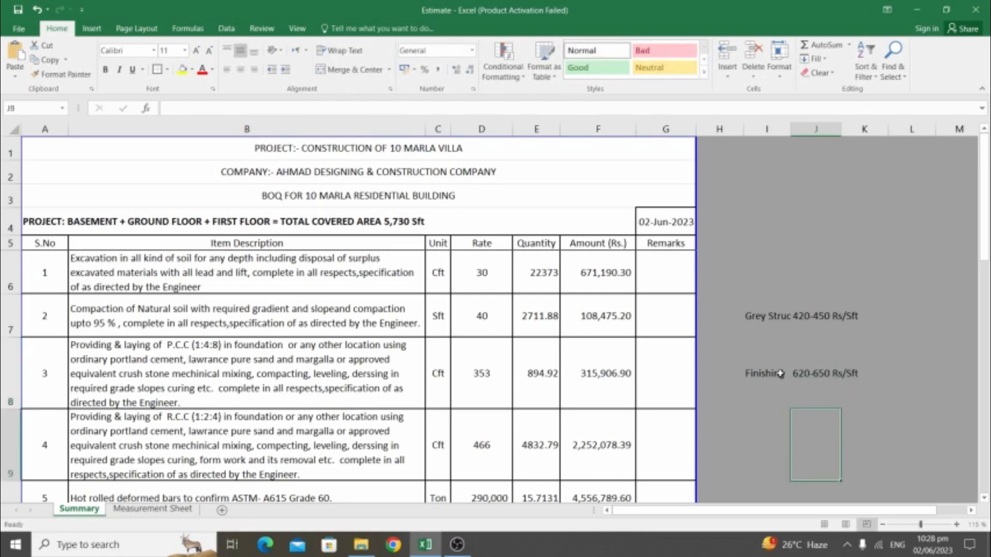
{"action": "left_click", "coordinate": [766, 292]}
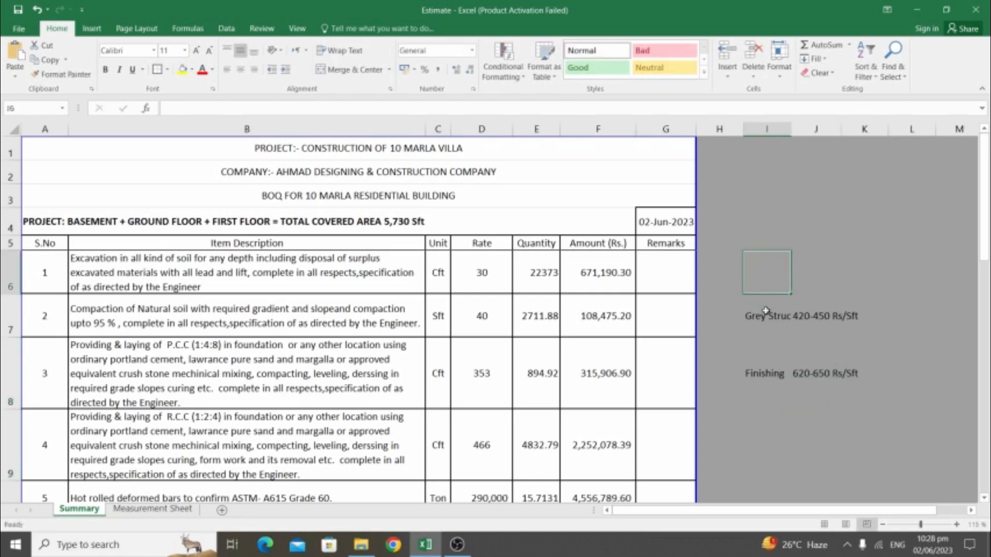
{"action": "left_click", "coordinate": [794, 319]}
{"action": "scroll", "coordinate": [546, 335], "scroll_direction": "down", "scroll_amount": 1}
{"action": "scroll", "coordinate": [546, 335], "scroll_direction": "down", "scroll_amount": 6}
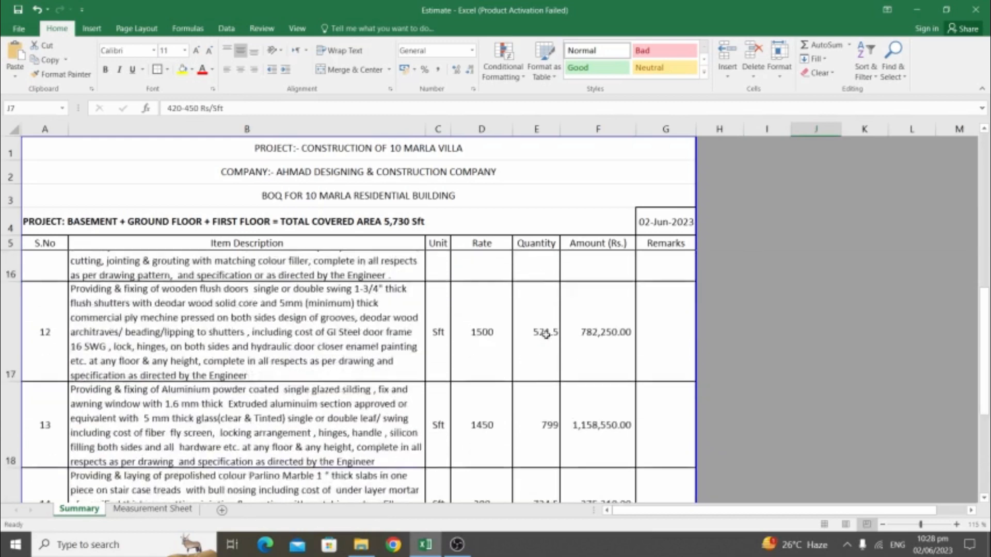
{"action": "left_click", "coordinate": [599, 395]}
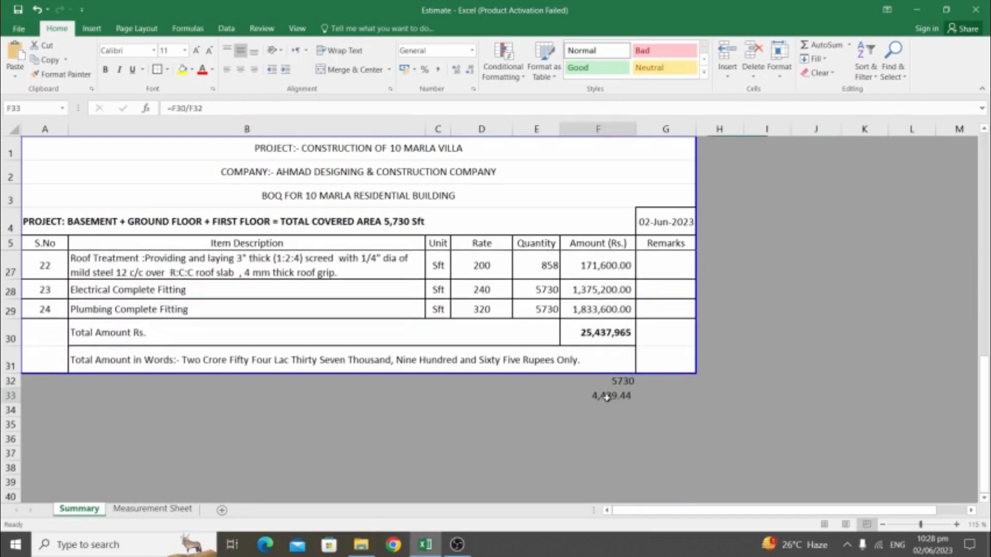
{"action": "scroll", "coordinate": [594, 379], "scroll_direction": "up", "scroll_amount": 7}
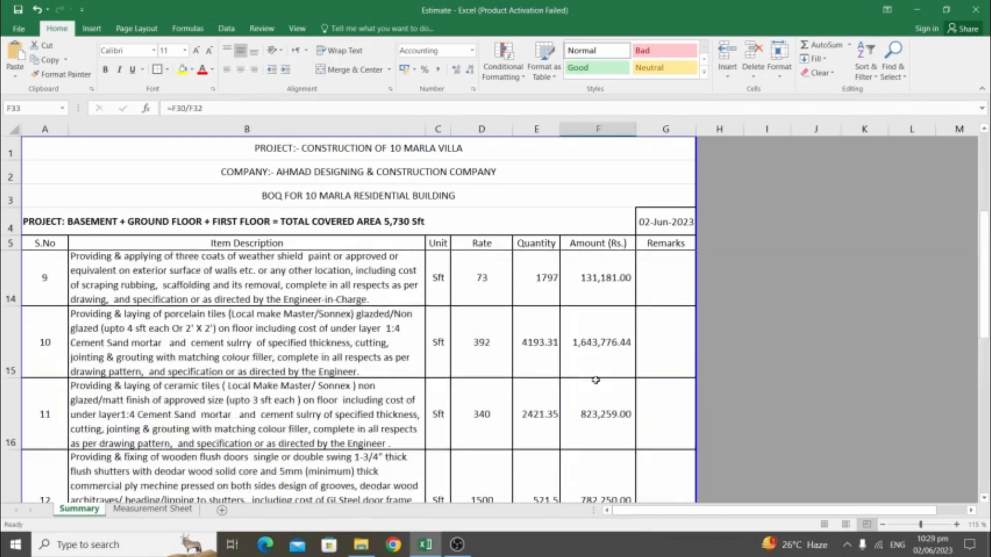